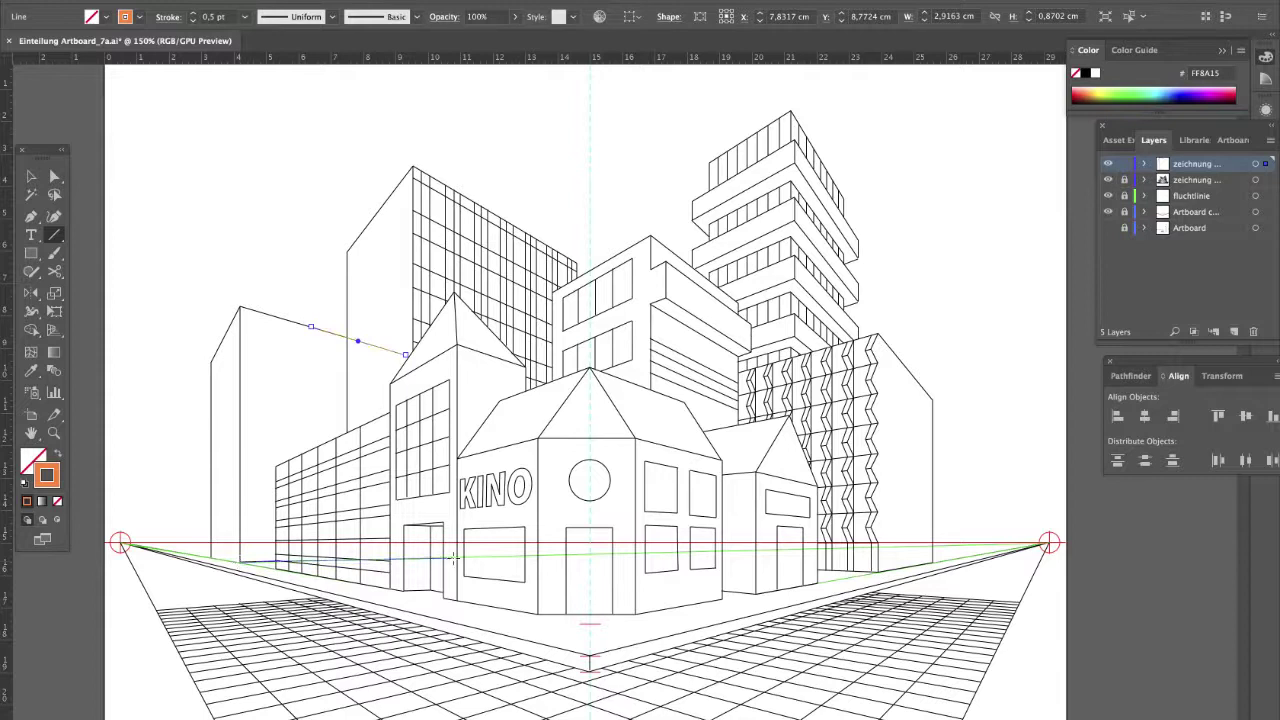
- Draw crossing diagonals over the leftmost building's front facade and a vertical line through their intersection
left_click(297, 391, "super")
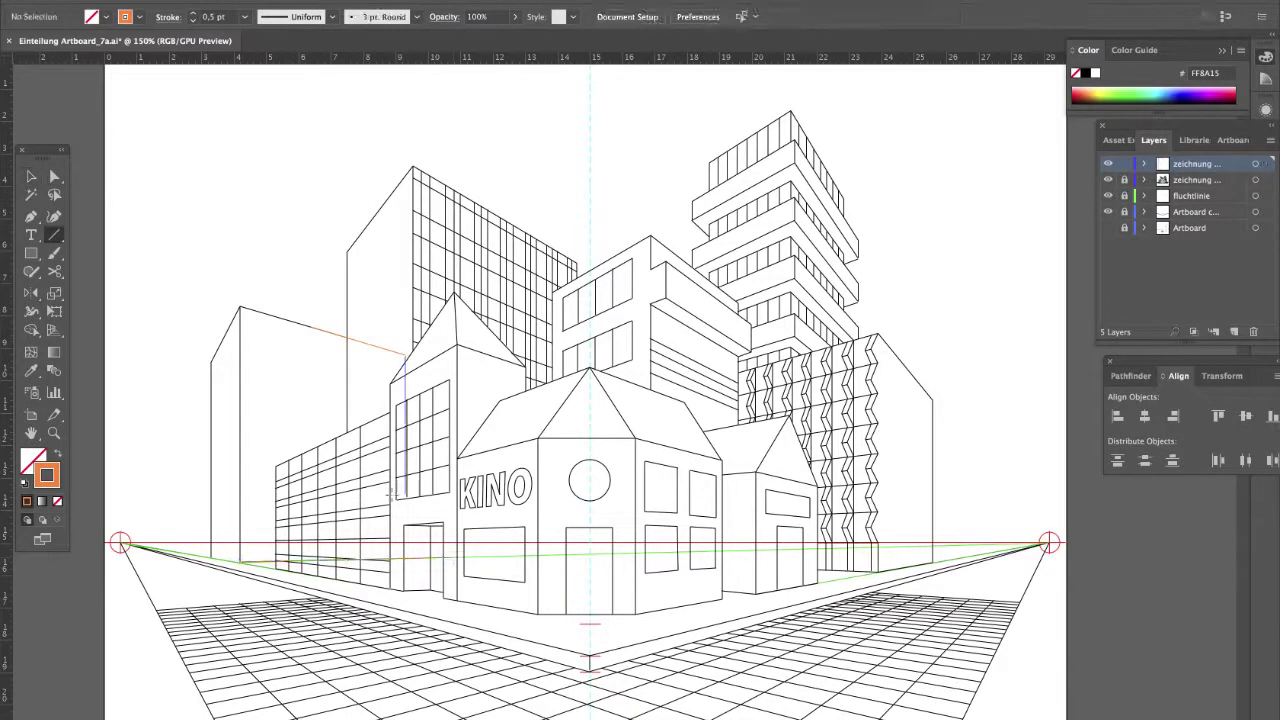
key("super+equal")
key("super+equal")
mouse_move(397, 104)
left_mouse_down()
mouse_move(640, 380)
mouse_move(727, 607)
left_mouse_up()
left_click_drag(727, 198, 397, 608)
left_click_drag(580, 155, 580, 607)
- Draw a diagonal across each facade half and a vertical line where each one crosses the mid-height vanishing line
left_click_drag(397, 104, 580, 607)
left_click_drag(581, 155, 727, 605)
left_click_drag(494, 131, 494, 611)
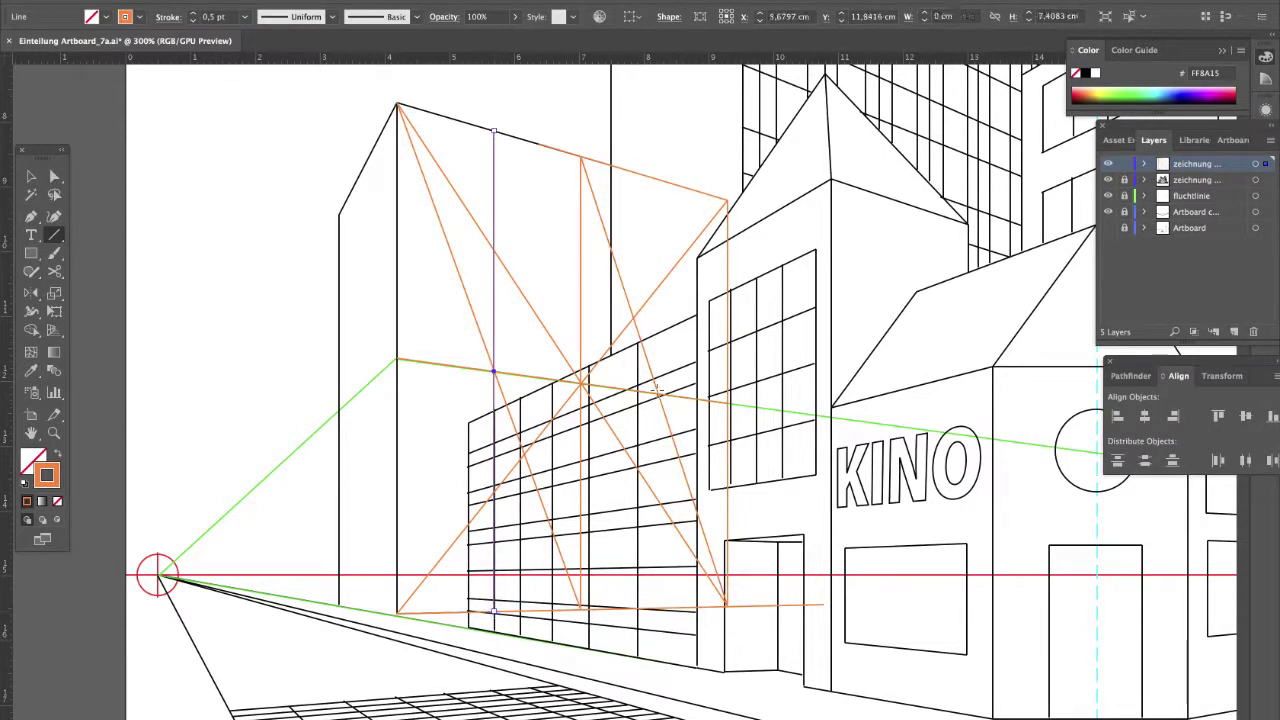
left_click_drag(659, 393, 682, 608)
- Delete the full-facade diagonal and the two half-facade diagonals that fall from the upper edge
left_click(458, 272, "super")
key("Delete")
left_click(510, 276, "super")
key("Delete")
left_click(608, 241, "super")
key("Delete")
- Draw a falling diagonal from upper to lower corner in each of the facade's four vertical quarters
mouse_move(397, 103)
left_mouse_down()
mouse_move(443, 465)
mouse_move(496, 612)
left_mouse_up()
left_click_drag(494, 130, 580, 608)
left_click_drag(581, 155, 659, 608)
left_click_drag(659, 180, 727, 605)
- Draw vertical lines halving the four facade quarters where their diagonals cross the mid-height vanishing line
left_click_drag(443, 497, 446, 612)
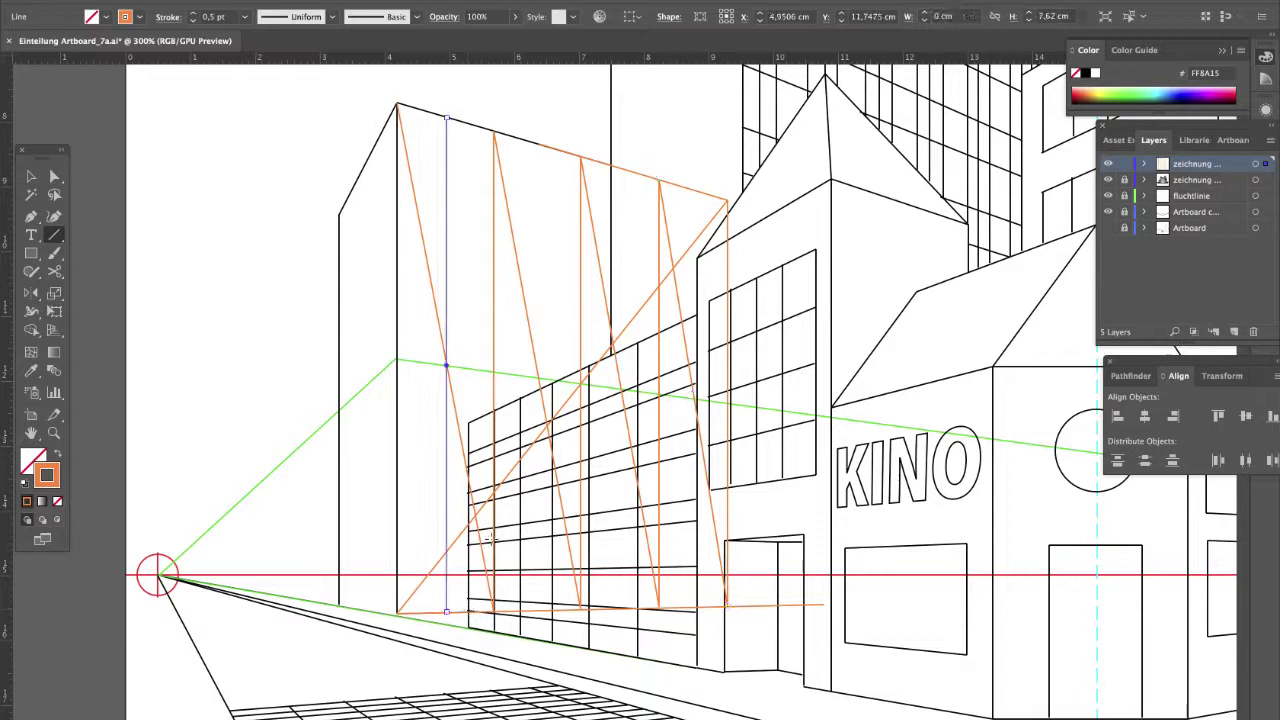
left_click_drag(538, 145, 538, 608)
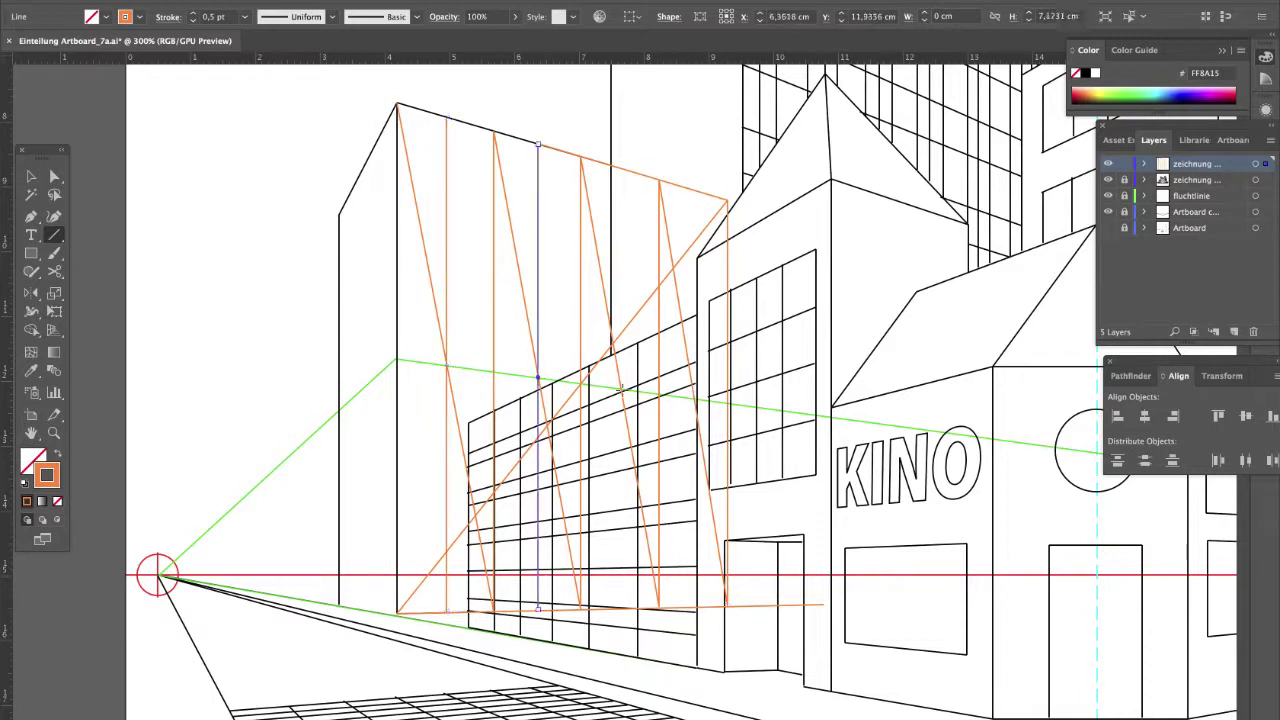
left_click_drag(620, 224, 620, 550)
left_click_drag(620, 602, 620, 608)
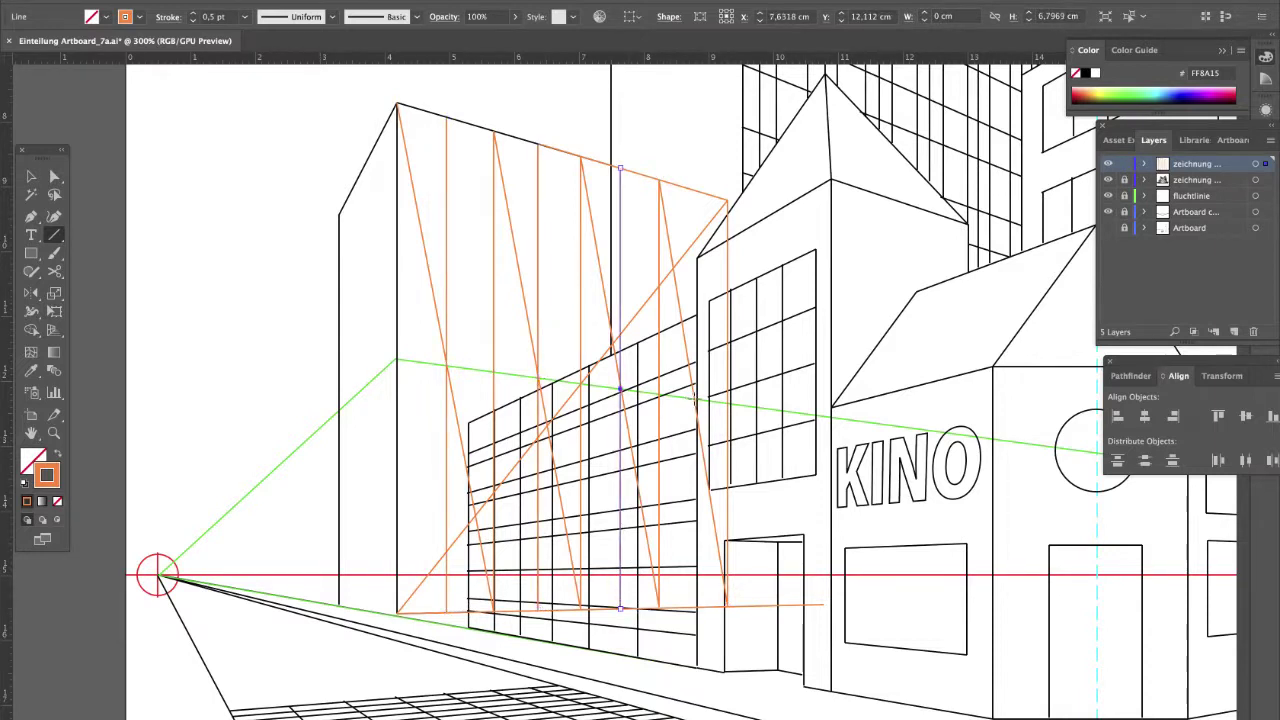
left_click_drag(694, 399, 693, 607)
- Delete the four quarter diagonals from the facade
key("v")
left_click(431, 279)
key("Delete")
left_click(520, 274)
key("Delete")
left_click(602, 272)
key("Delete")
left_click(669, 250)
key("Delete")
- Draw falling diagonals through the facade's first seven vertical strips, from each strip's upper corner to its opposite lower corner
key("backslash")
left_click_drag(397, 103, 446, 610)
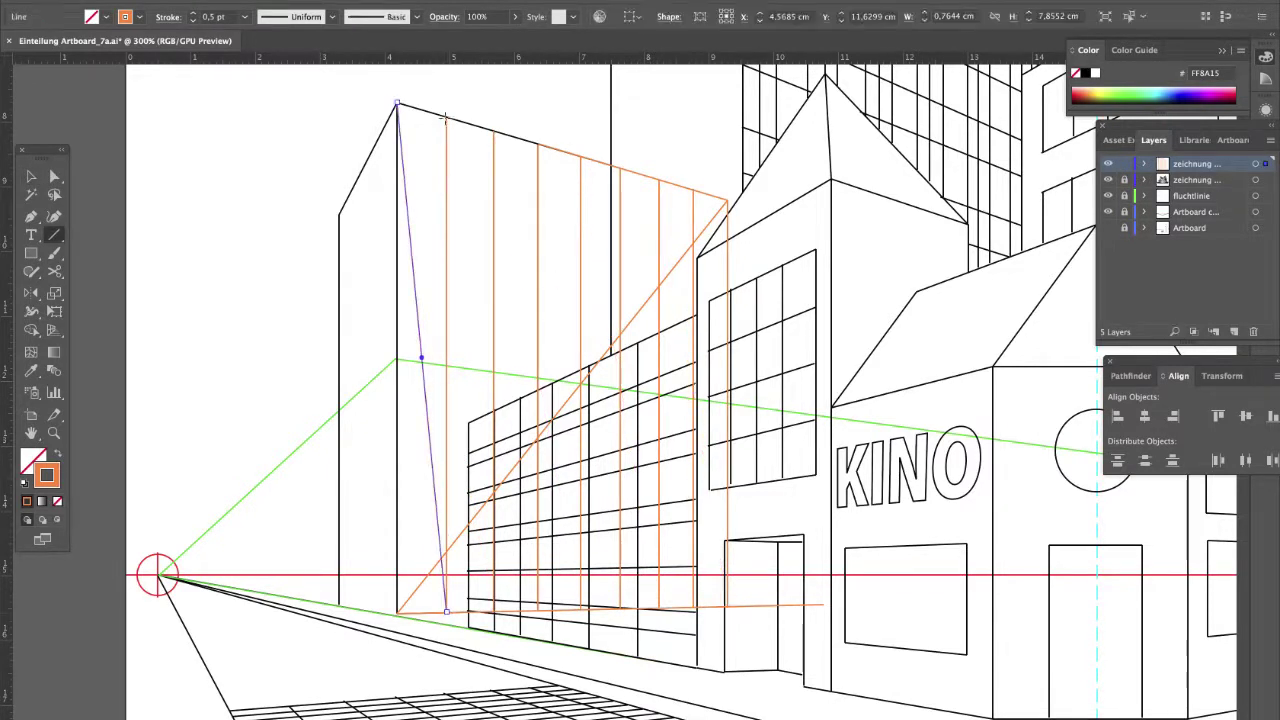
left_click_drag(446, 117, 493, 610)
left_click_drag(493, 130, 538, 610)
left_click_drag(538, 143, 580, 610)
left_click_drag(580, 156, 620, 608)
left_click_drag(620, 166, 660, 608)
left_click_drag(659, 180, 694, 607)
- Draw vertical lines halving the facade strips where their diagonals cross the mid-height vanishing line
left_click_drag(422, 107, 422, 614)
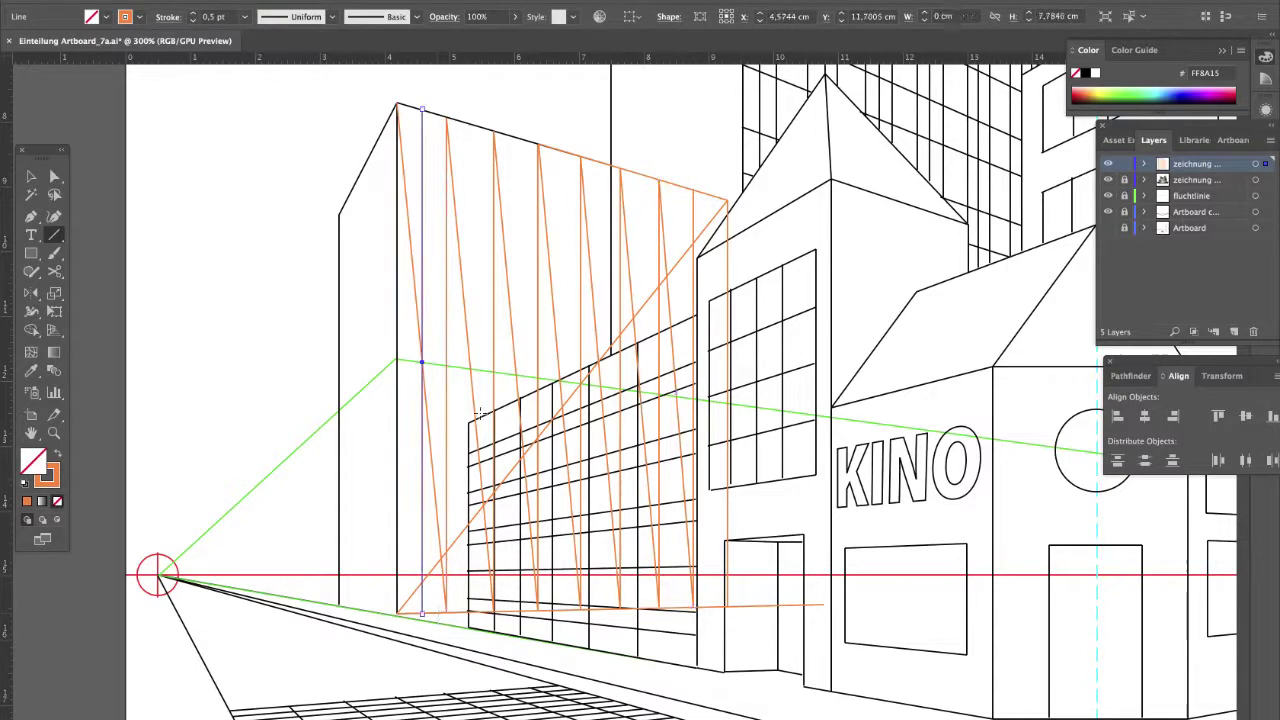
left_click_drag(470, 122, 466, 612)
left_click_drag(516, 134, 516, 612)
left_click_drag(558, 150, 558, 608)
left_click_drag(600, 168, 624, 607)
left_click_drag(640, 392, 640, 608)
- Delete the diagonals from the narrow facade strips
key("v")
left_click(413, 263)
key("Delete")
left_click(461, 271)
key("Delete")
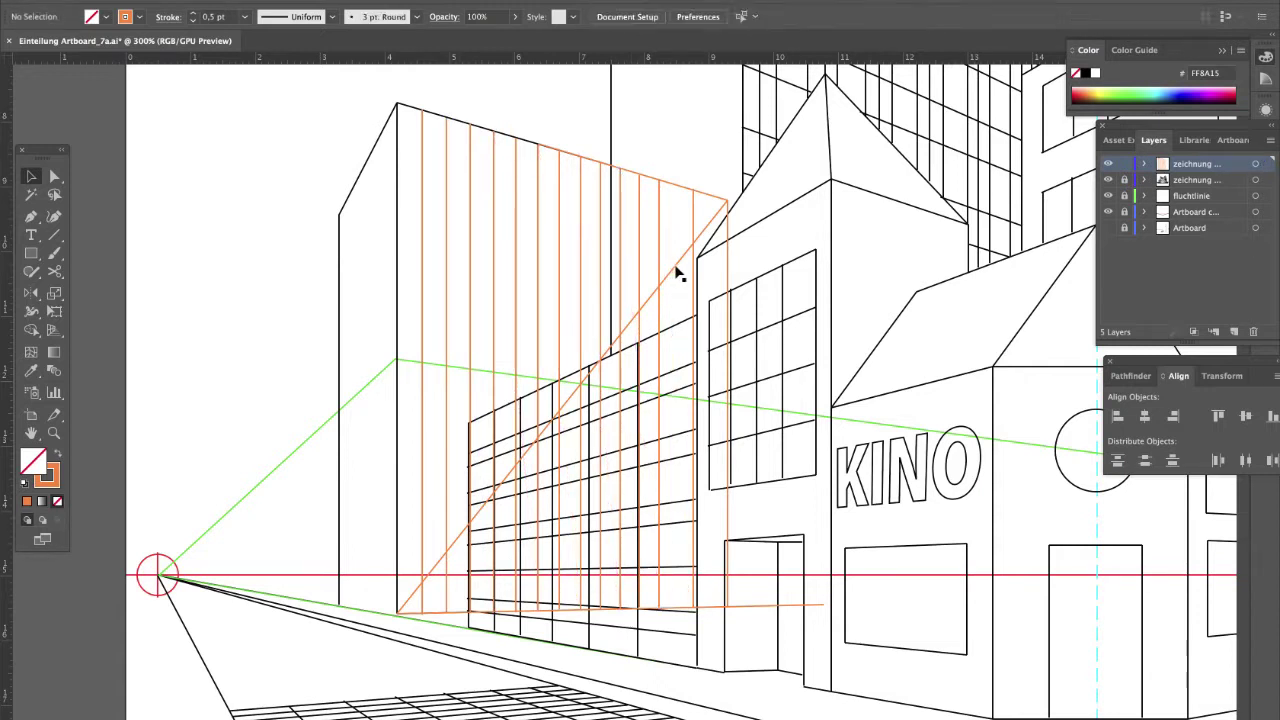
- Draw the facade's mid-height line along the green vanishing line and crossing diagonals in the upper and lower halves
key("backslash")
left_click_drag(398, 358, 701, 399)
left_click_drag(397, 102, 727, 403)
left_click_drag(728, 200, 398, 358)
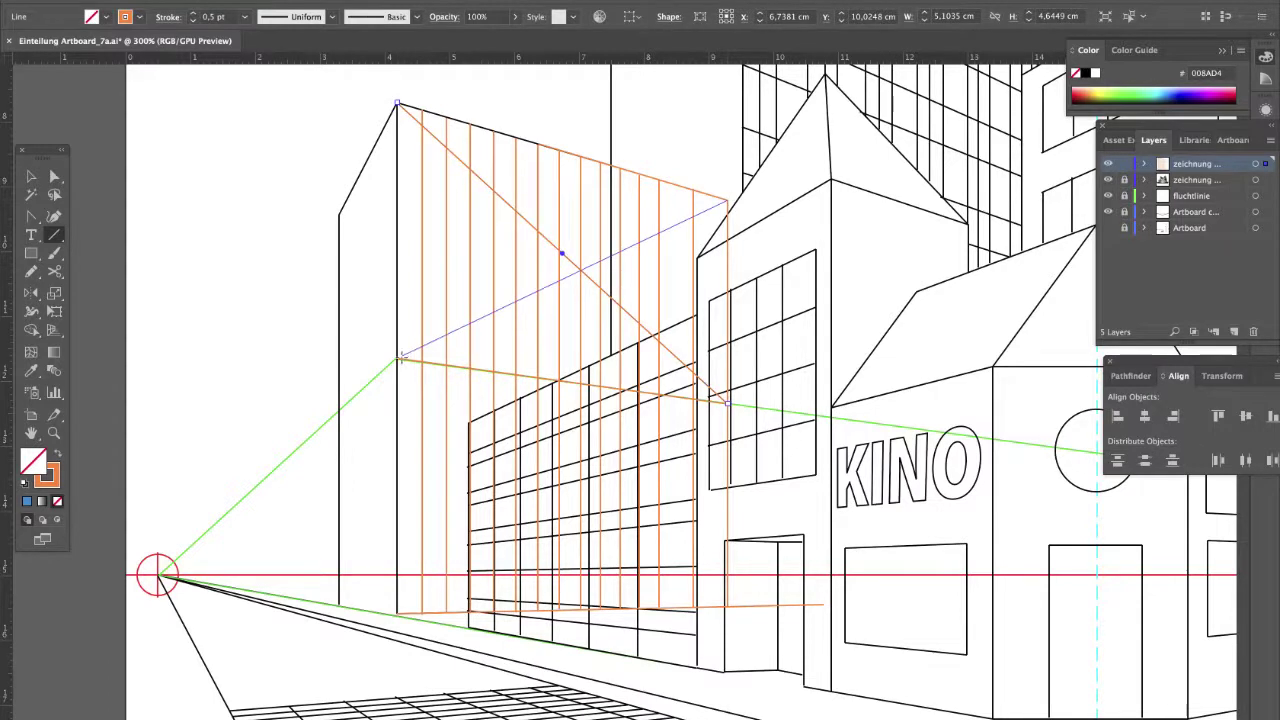
left_click_drag(727, 403, 397, 613)
left_click_drag(397, 358, 727, 605)
- Move the green vanishing line onto each diagonal crossing and trace the facade's upper and lower quarter-height lines
left_click(390, 253, "super")
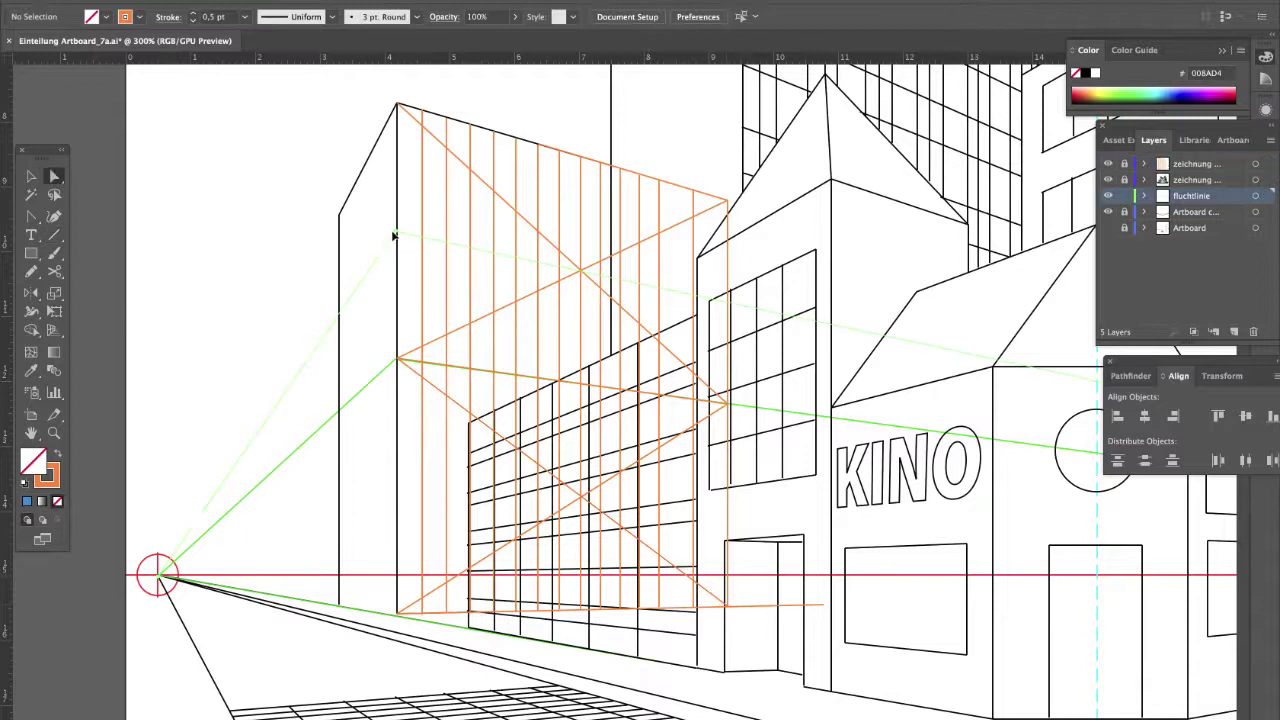
left_click_drag(393, 235, 397, 232)
left_click(393, 235, "super")
mouse_move(393, 364)
left_mouse_down()
mouse_move(401, 490)
mouse_move(727, 505)
left_mouse_up()
- Lock the fluchtlinie layer and delete the remaining diagonals from the facade grid
left_click(1124, 196)
left_click(1124, 164)
left_click(1193, 164)
left_click(628, 245)
key("Delete")
left_click(458, 404)
key("Delete")
left_click(467, 569)
key("Delete")
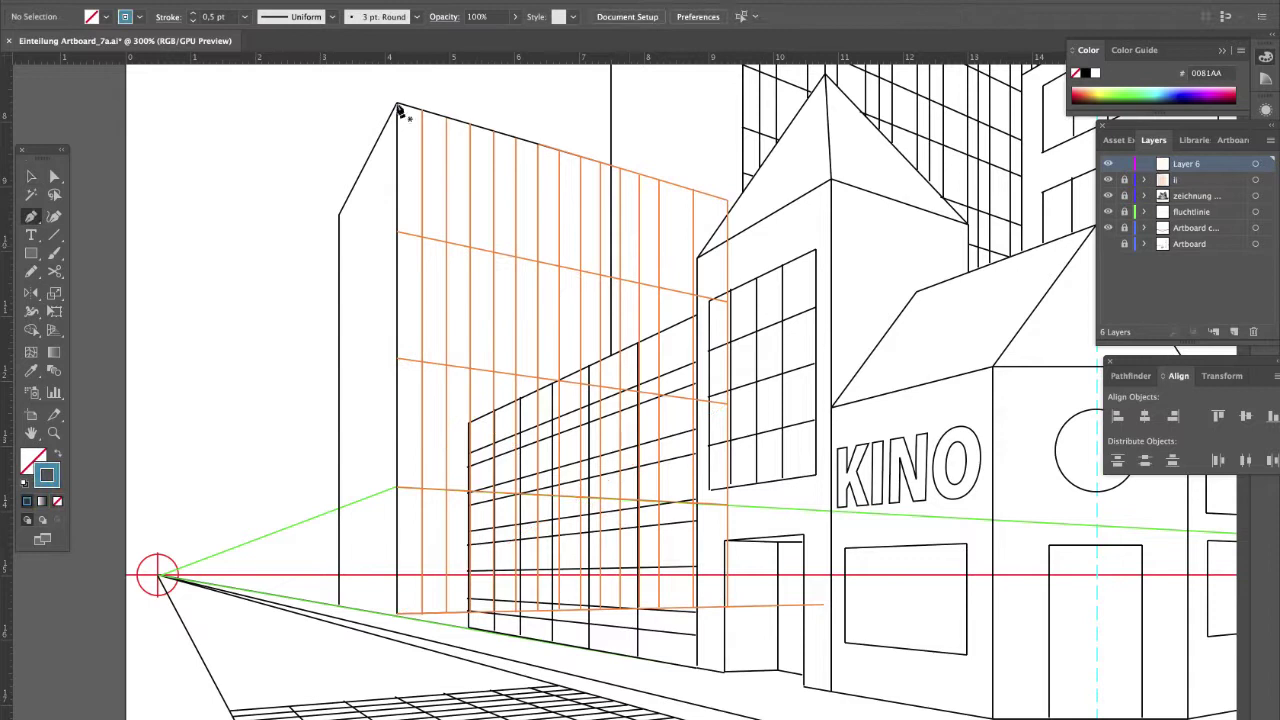
- Draw blue zigzag paths down the first two narrow strips on a new layer, with points on the grid intersections
left_click(397, 103)
left_click(422, 238)
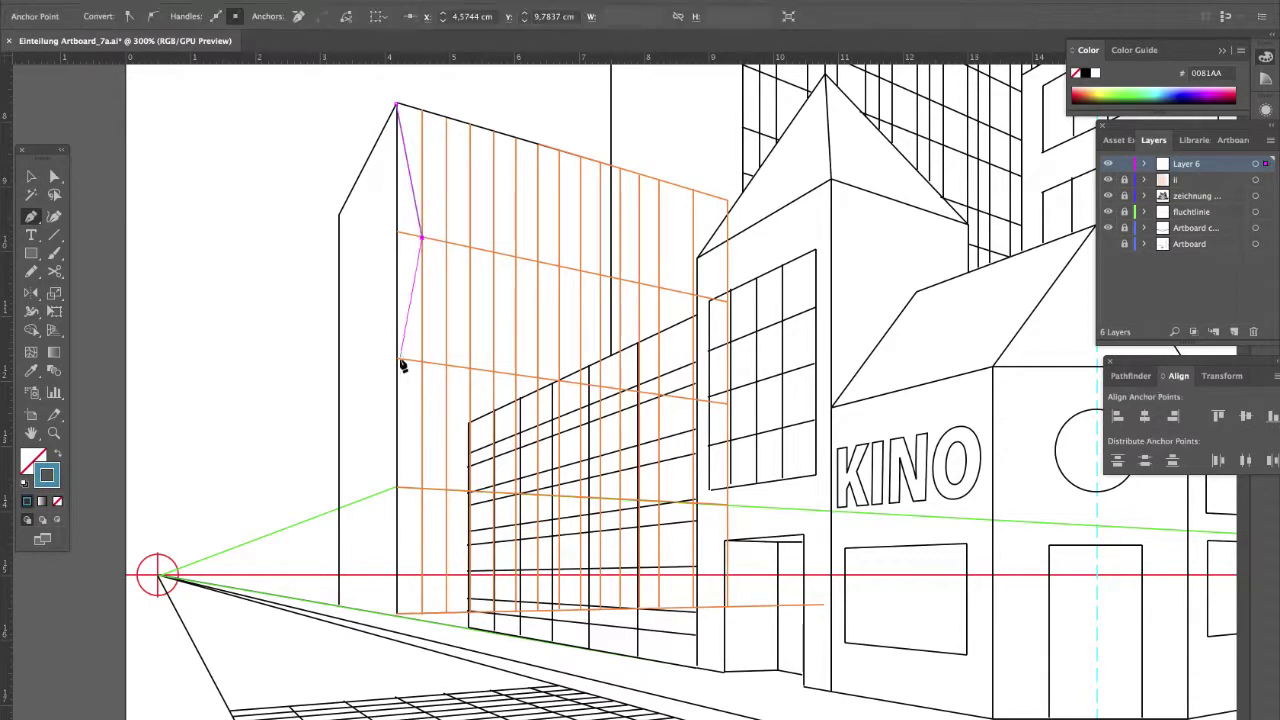
left_click(398, 362)
left_click(398, 612)
left_click(422, 110)
left_click(446, 242)
left_click(422, 362)
left_click(446, 490)
left_click(422, 612)
- Draw the third and fourth zigzag paths down the facade on the grid intersections
left_click(446, 118)
left_click(470, 246)
left_click(446, 362)
left_click(470, 490)
left_click(446, 612)
left_click(470, 126)
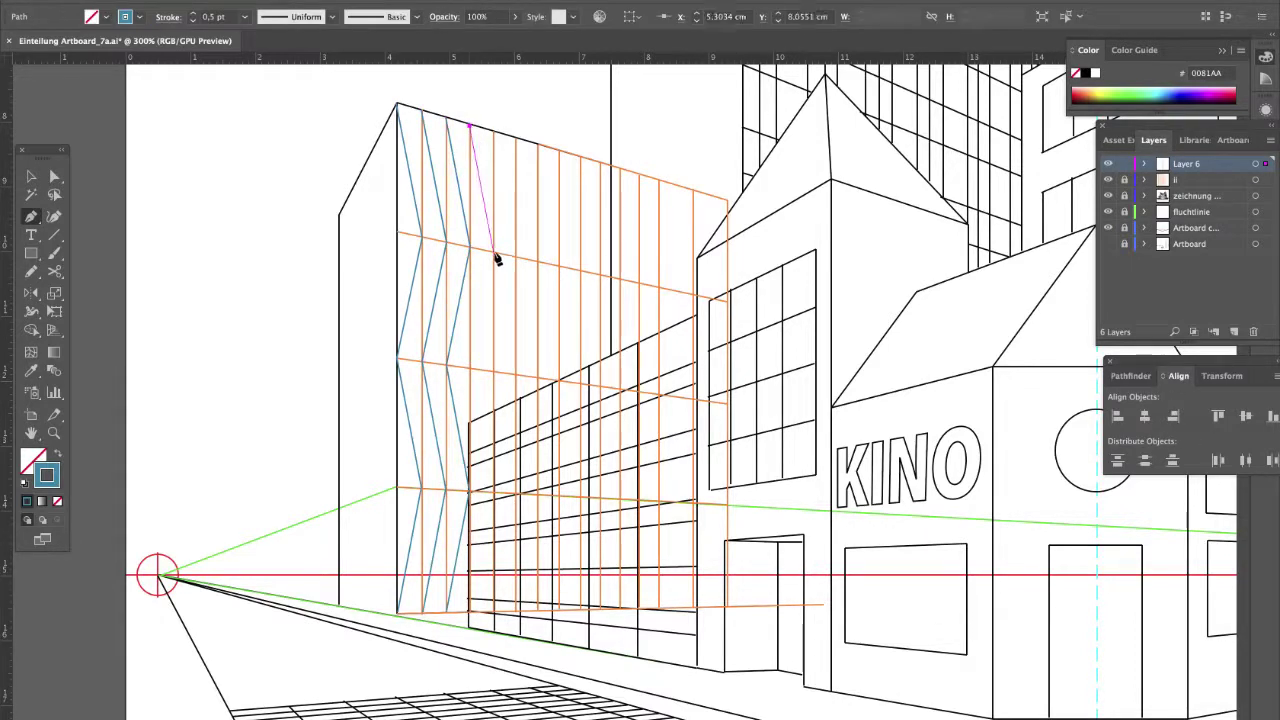
left_click(494, 250)
left_click(470, 366)
left_click(494, 494)
left_click(470, 612)
- Draw the fifth and sixth zigzag paths down the facade on the grid intersections
left_click(494, 132)
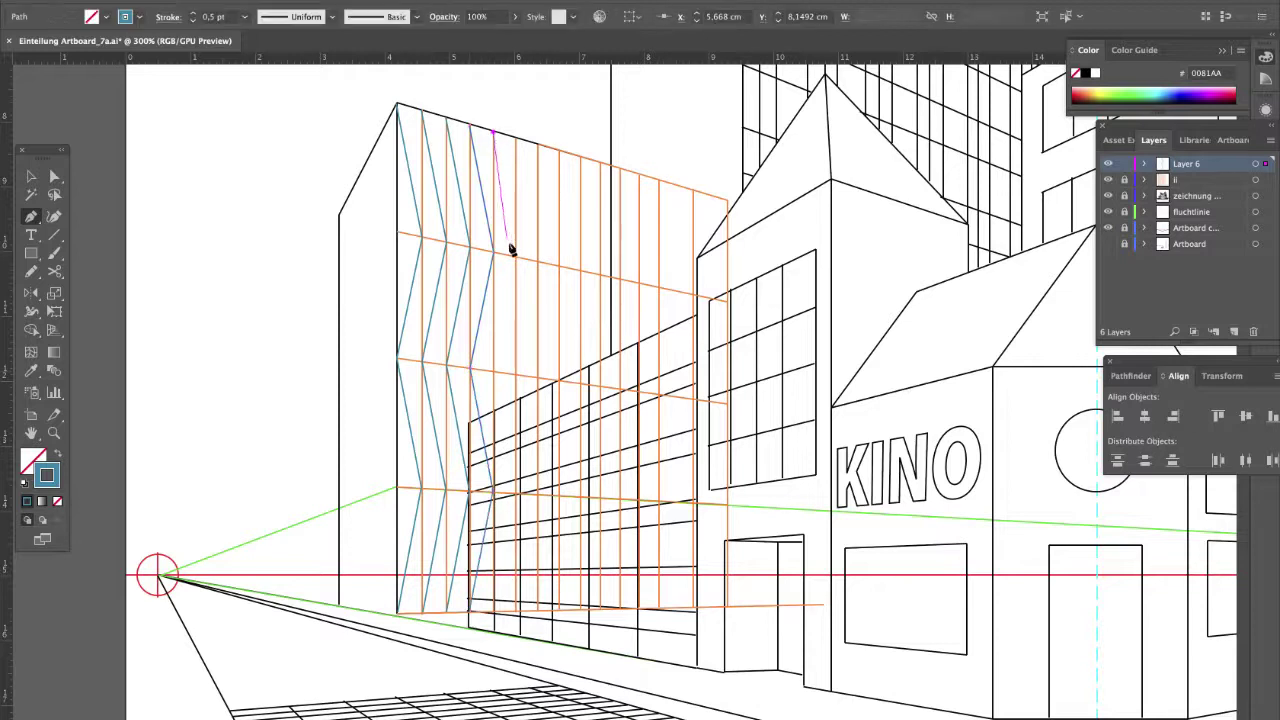
left_click(517, 254)
left_click(494, 370)
left_click(517, 494)
left_click(494, 612)
left_click(517, 136)
left_click(538, 262)
left_click(517, 374)
left_click(538, 494)
left_click(517, 612)
- Draw the seventh and eighth zigzag paths down the facade on the grid intersections
left_click(538, 142)
left_click(559, 266)
left_click(538, 378)
left_click(559, 494)
left_click(538, 612)
left_click(559, 147)
left_click(580, 270)
left_click(559, 378)
left_click(580, 494)
left_click(559, 612)
- Draw the ninth and tenth zigzag paths from the upper edge to the mid-height line, stopping where neighbouring buildings cover the facade
left_click(580, 154)
left_click(601, 276)
left_click(581, 386)
left_click(581, 385)
left_click(601, 163)
left_click(621, 280)
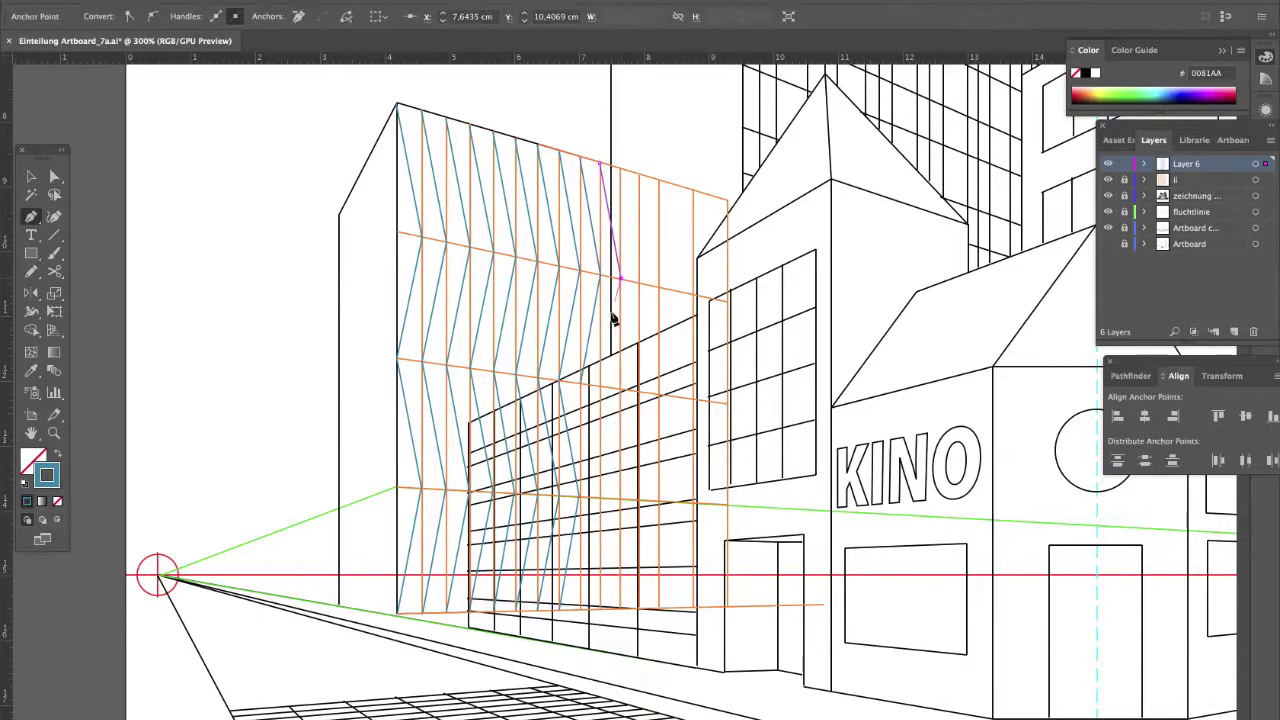
left_click(601, 387)
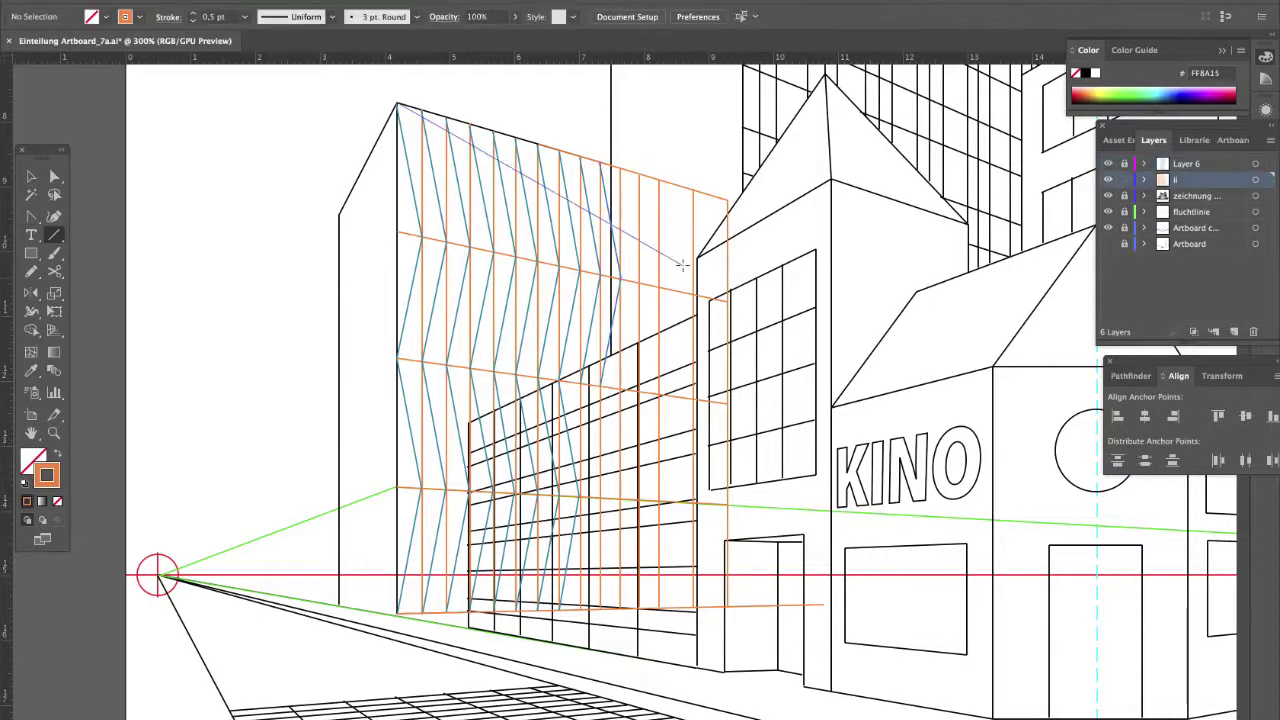
- Draw orange falling diagonals across the facade's horizontal bands on layer ii
left_click_drag(682, 265, 727, 300)
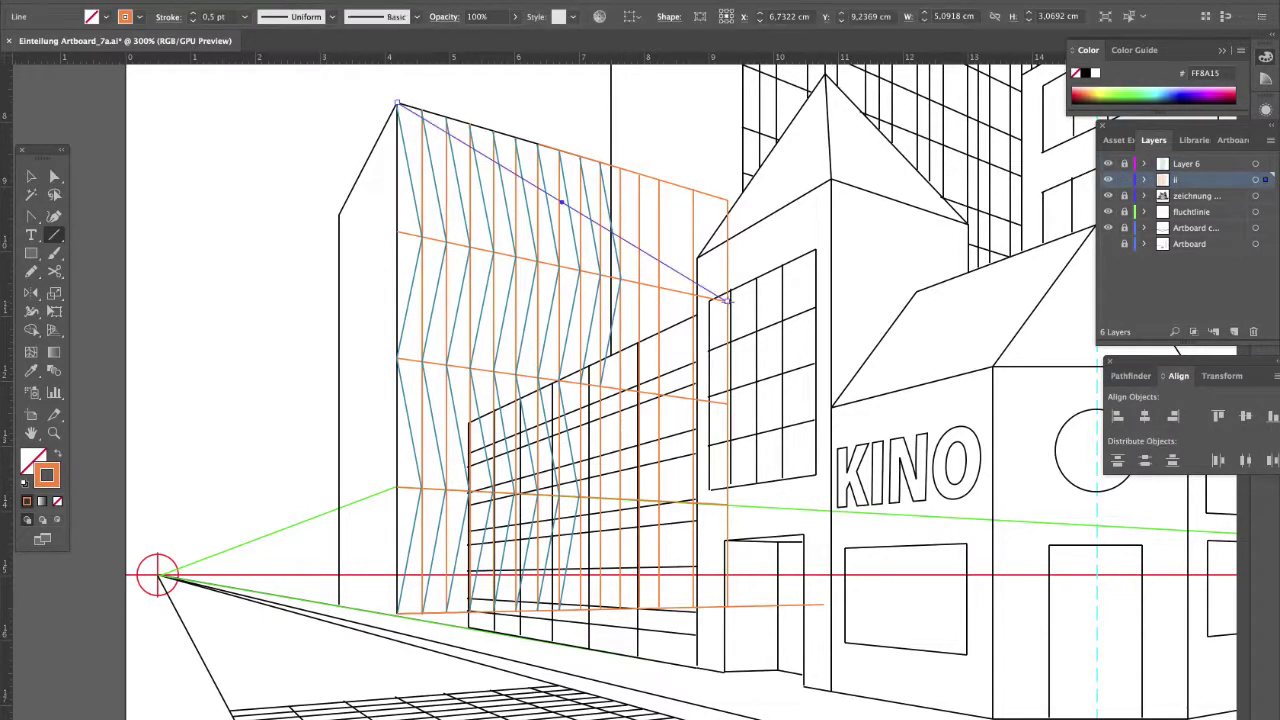
left_click_drag(397, 232, 727, 402)
left_click_drag(397, 357, 728, 504)
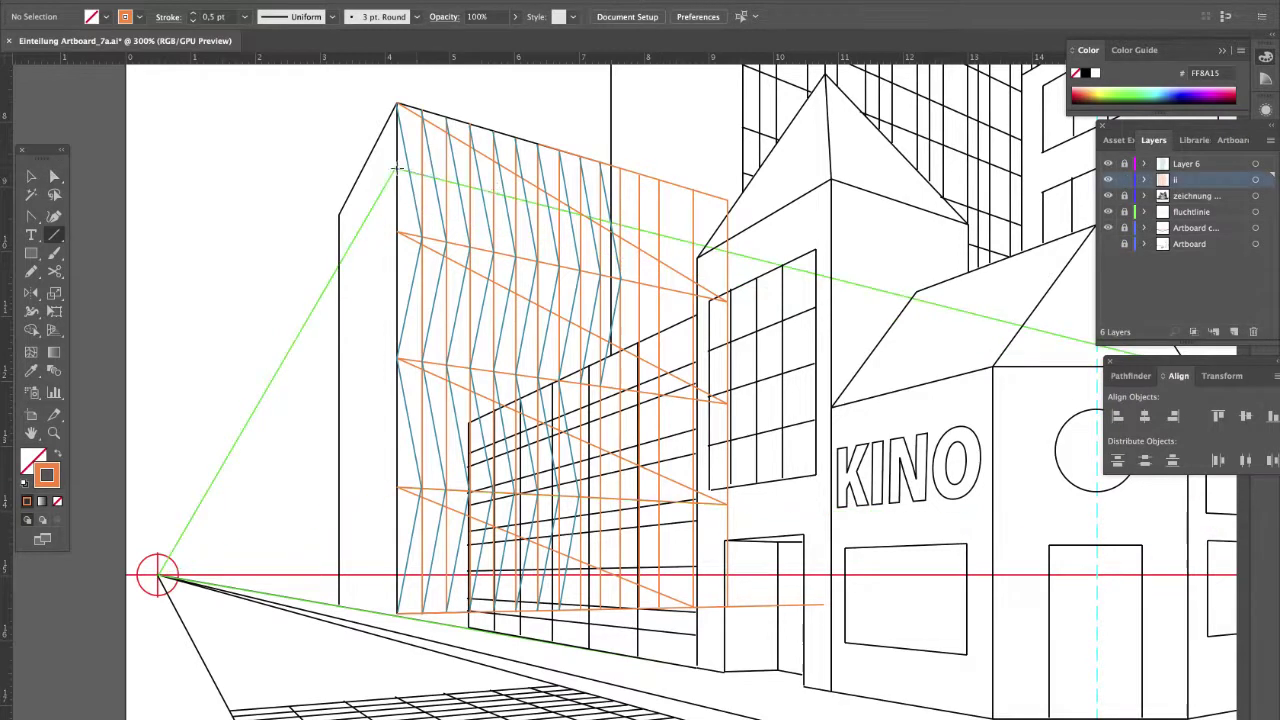
- Trace perspective lines halving the two upper facade bands, moving the green vanishing line to each band's middle
left_click_drag(397, 168, 727, 252)
left_click_drag(397, 168, 400, 203)
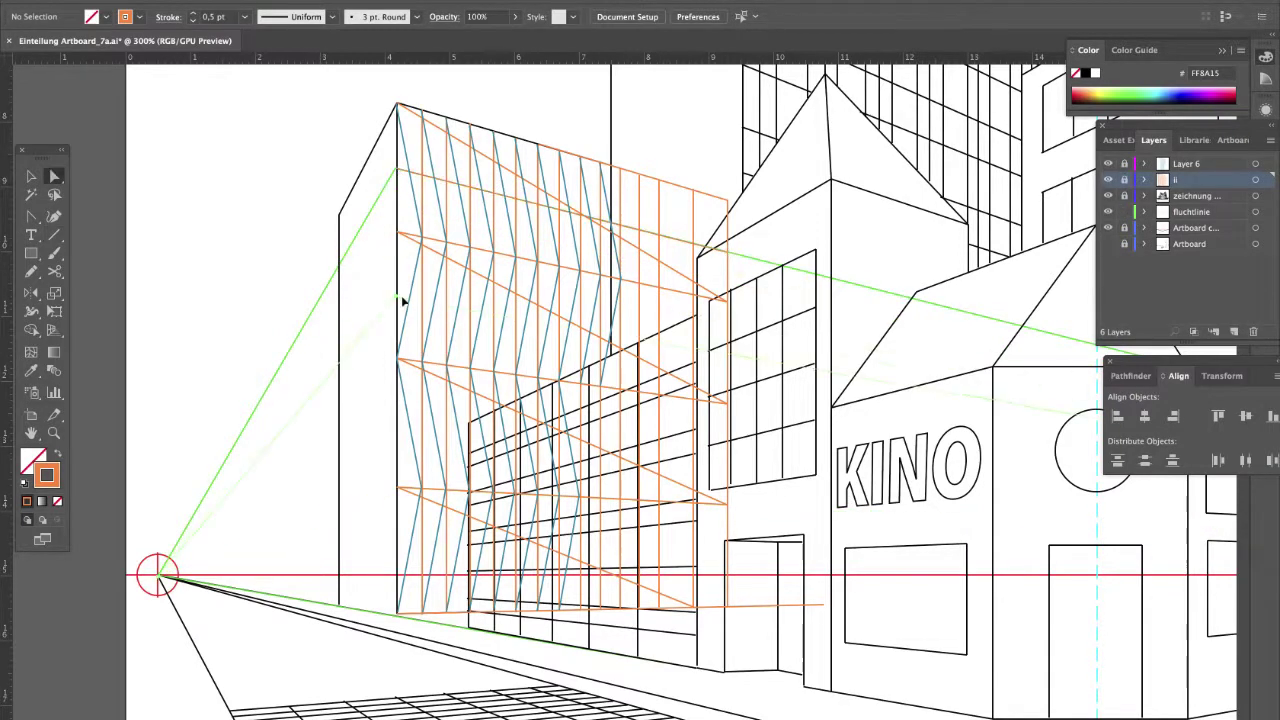
left_click_drag(402, 298, 402, 298)
left_click_drag(397, 295, 723, 352)
left_click_drag(723, 352, 728, 353)
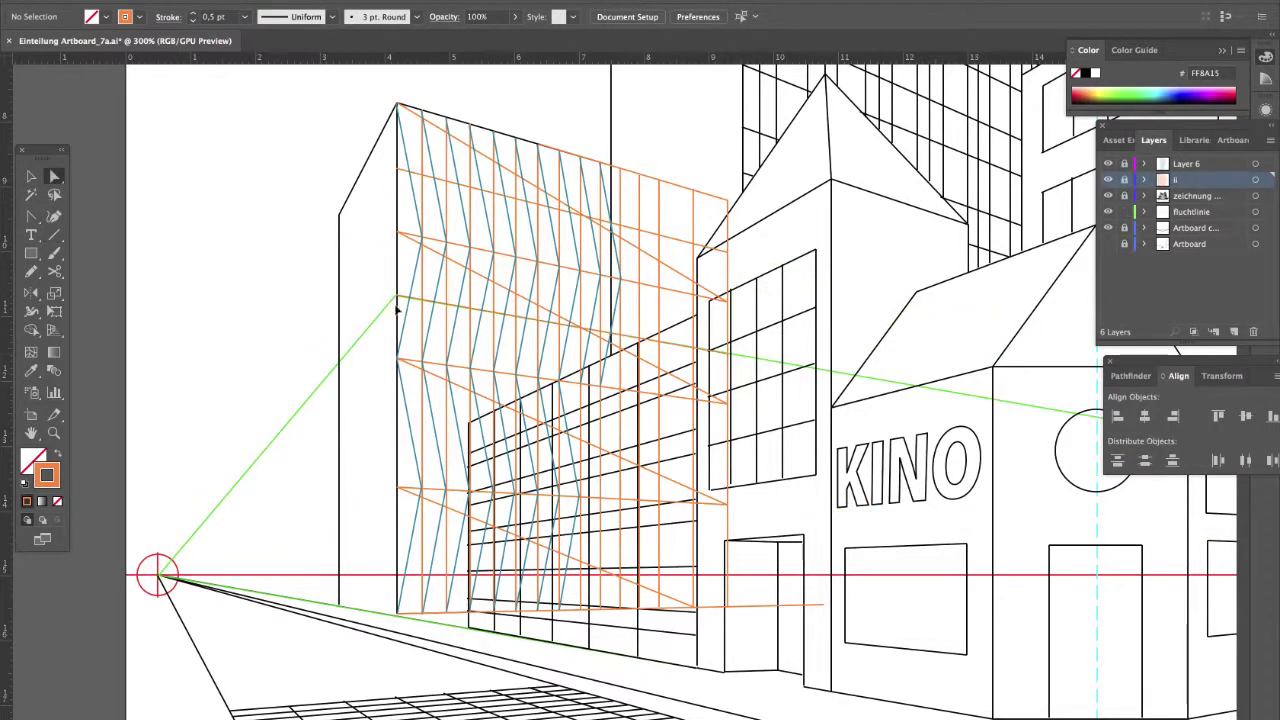
- Redraw the lowest band's diagonal to the far lower corner and trace perspective lines halving the two lower bands
left_click_drag(397, 298, 400, 549)
left_click_drag(397, 487, 709, 606)
left_click_drag(709, 606, 727, 605)
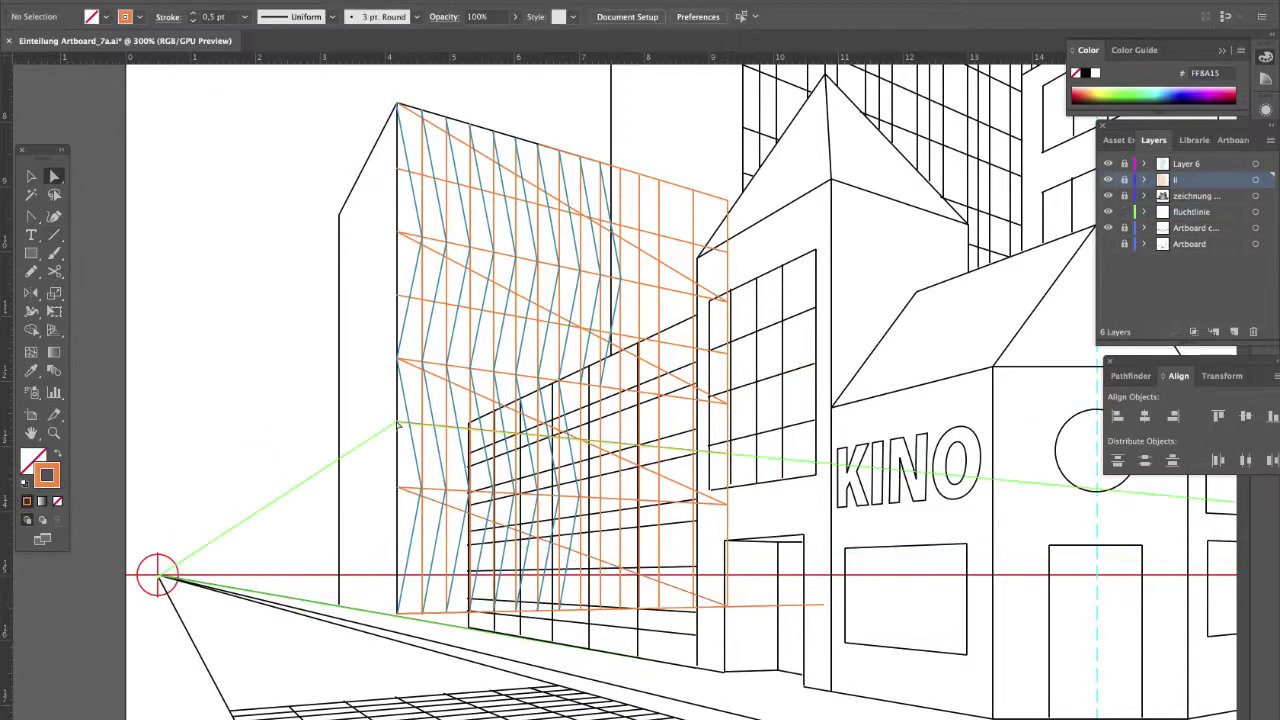
mouse_move(397, 422)
left_mouse_down()
mouse_move(409, 531)
mouse_move(728, 555)
left_mouse_up()
key("backslash")
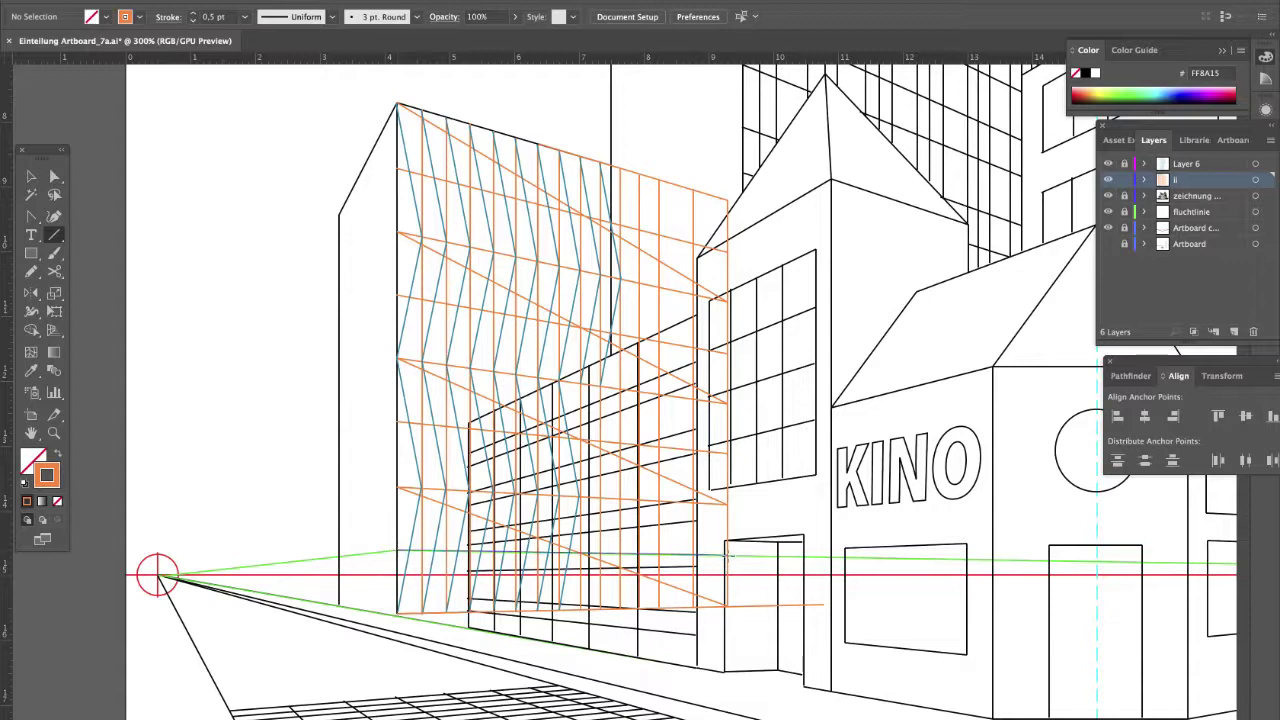
- Delete the four band diagonals from the facade grid
key("v")
left_click(673, 586)
key("Delete")
left_click(674, 482)
key("Delete")
left_click(679, 380)
key("Delete")
left_click(674, 272)
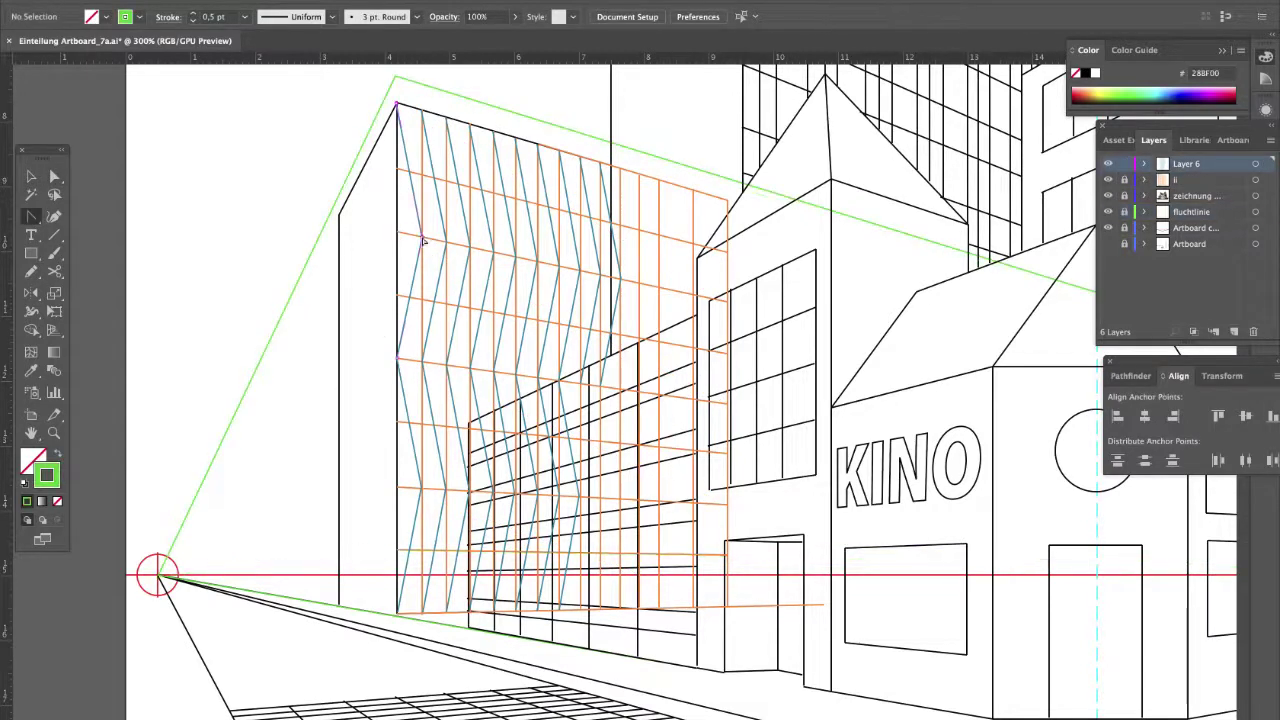
- Convert the first zigzag's anchor points to smooth points, pulling vertical handles to the half-band lines
left_click_drag(422, 238, 422, 298)
left_click(398, 421)
left_click(421, 546)
left_click_drag(398, 612, 398, 668)
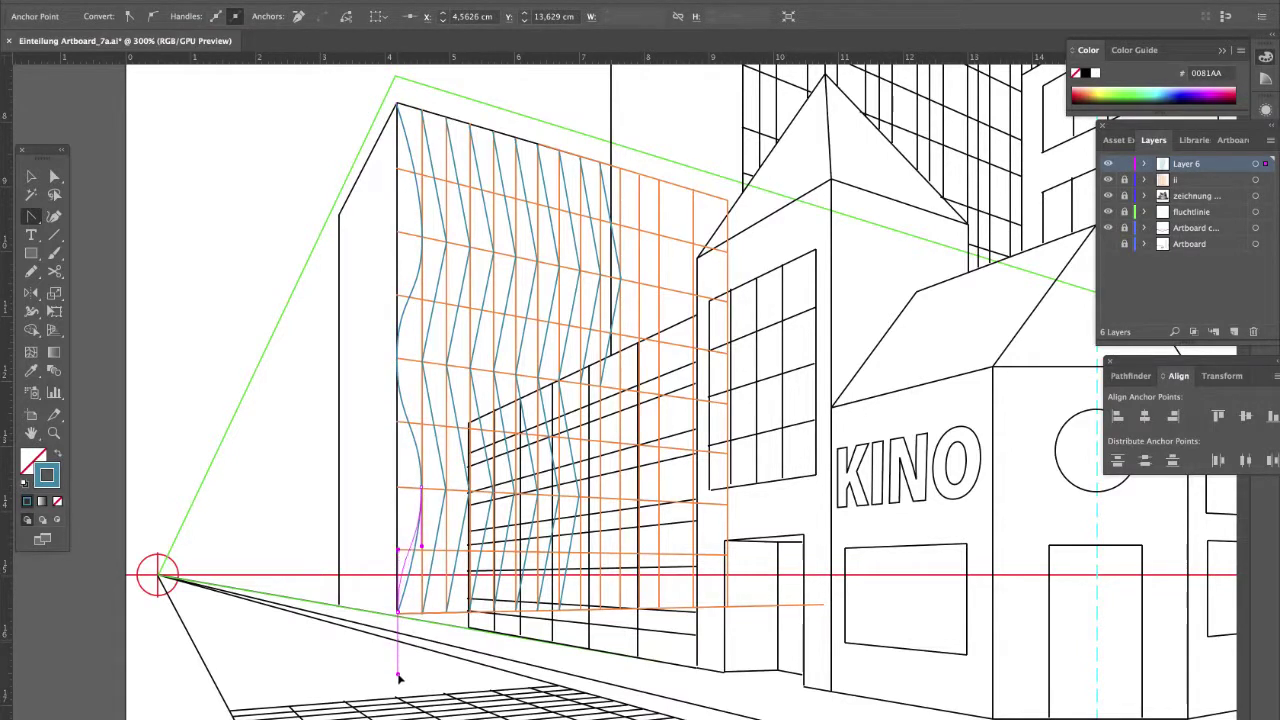
left_click_drag(398, 102, 397, 170)
- Smooth the second zigzag into a wave with vertical anchor handles reaching the half-band lines
left_click_drag(446, 242, 446, 302)
left_click_drag(420, 159, 421, 174)
left_click_drag(422, 361, 422, 422)
left_click_drag(446, 488, 450, 550)
left_click_drag(422, 612, 424, 674)
- Smooth the third zigzag into a wave with vertical anchor handles reaching the half-band lines
left_click_drag(470, 246, 471, 310)
left_click_drag(446, 117, 446, 181)
left_click_drag(449, 364, 443, 429)
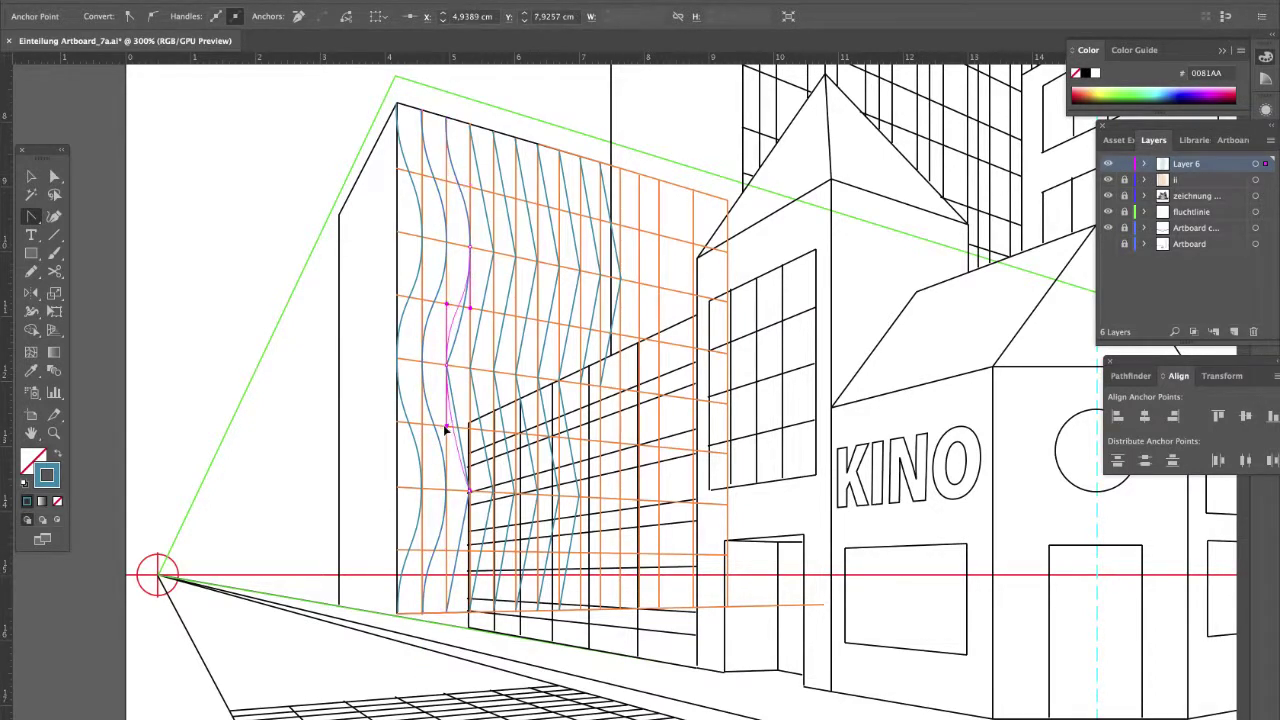
left_click_drag(470, 492, 468, 555)
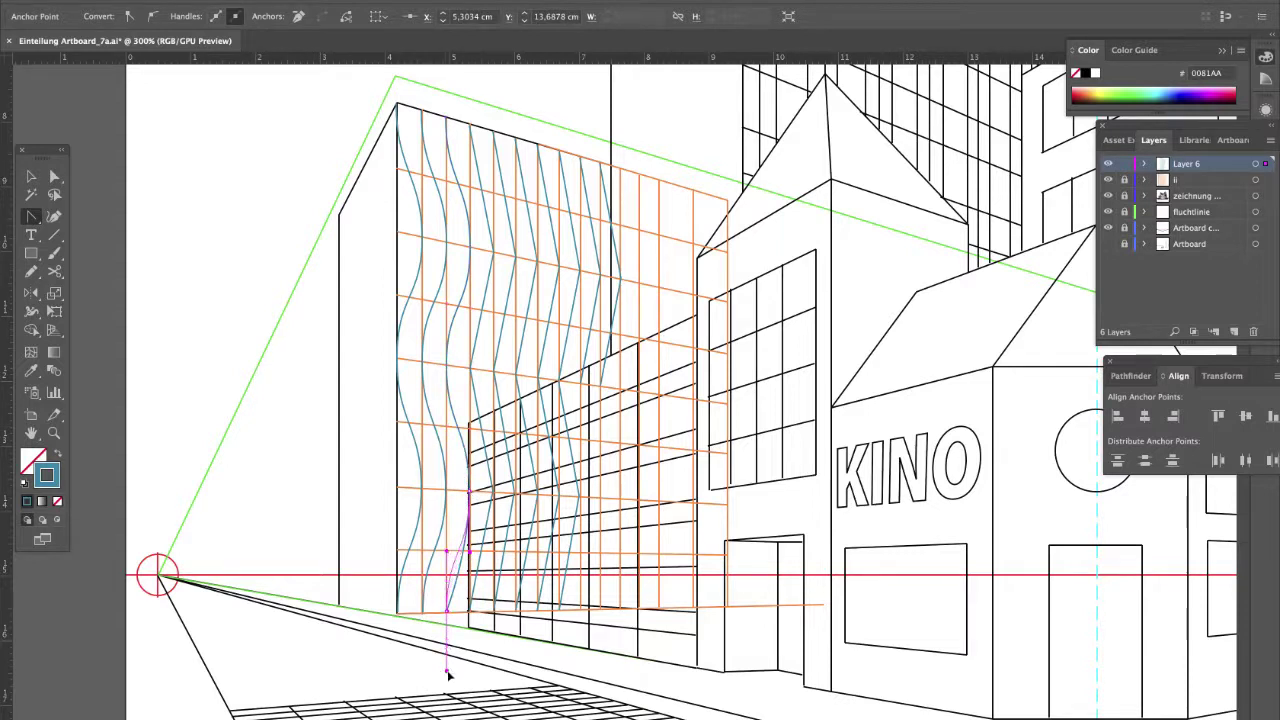
- Smooth the fourth zigzag into a wave with vertical anchor handles reaching the half-band lines
left_click_drag(494, 255, 495, 318)
left_click(470, 178)
left_click_drag(469, 371, 470, 426)
left_click_drag(492, 492, 491, 549)
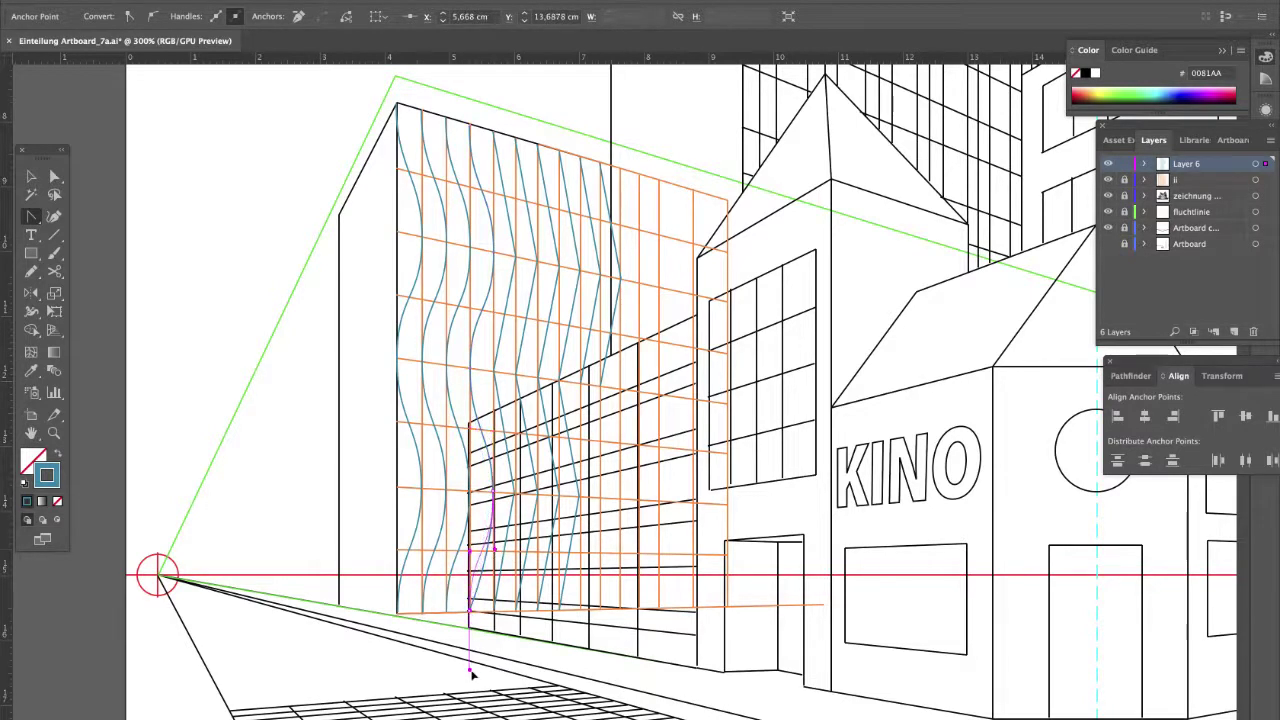
- Smooth the fifth and sixth zigzags into waves with vertical anchor handles reaching the half-band lines
left_click(494, 133)
left_click_drag(491, 194, 519, 551)
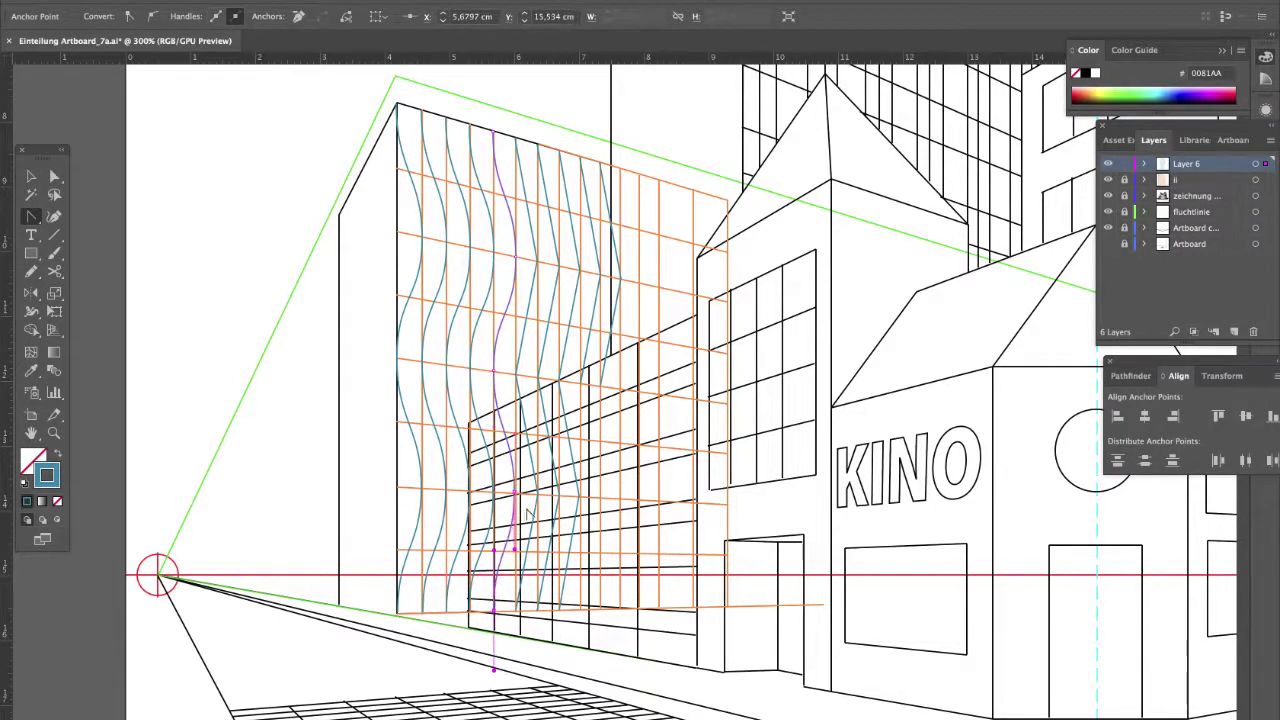
left_click_drag(538, 264, 539, 554)
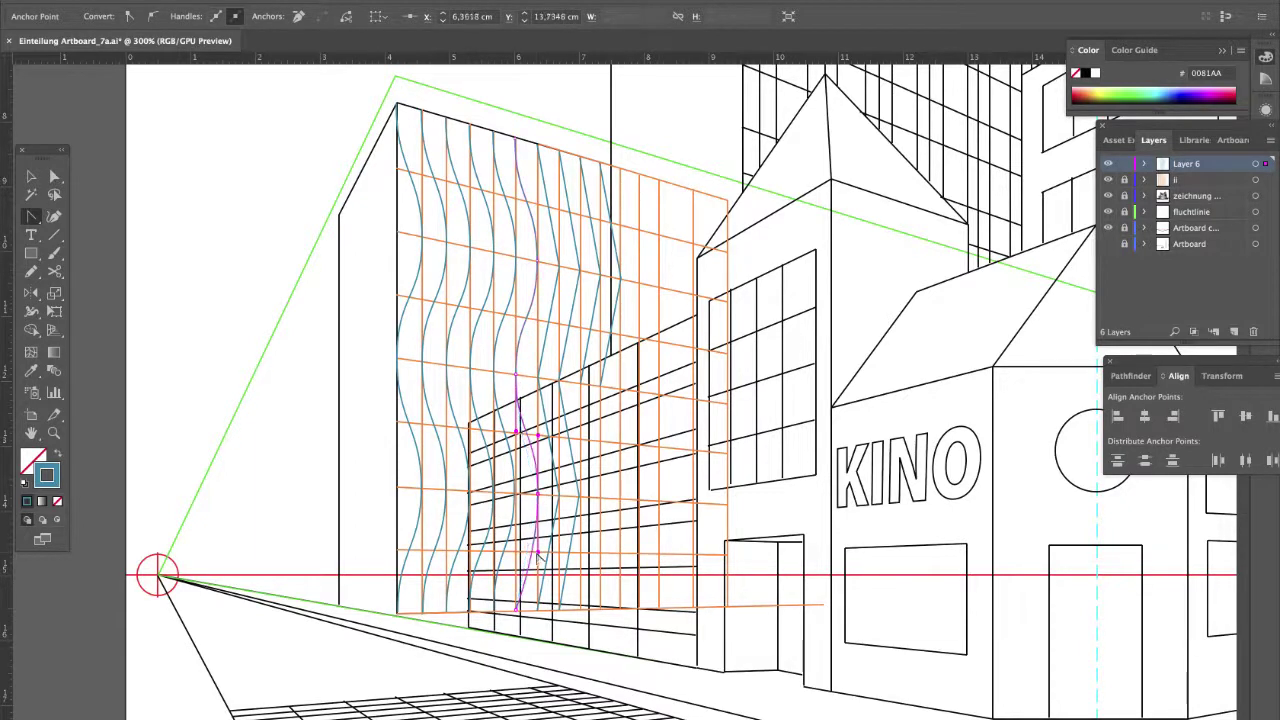
left_click_drag(518, 612, 519, 668)
- Smooth the seventh zigzag into a wave with vertical anchor handles reaching the half-band lines
left_click_drag(559, 267, 559, 324)
left_click_drag(537, 144, 537, 147)
left_click_drag(540, 207, 562, 557)
left_click(537, 612)
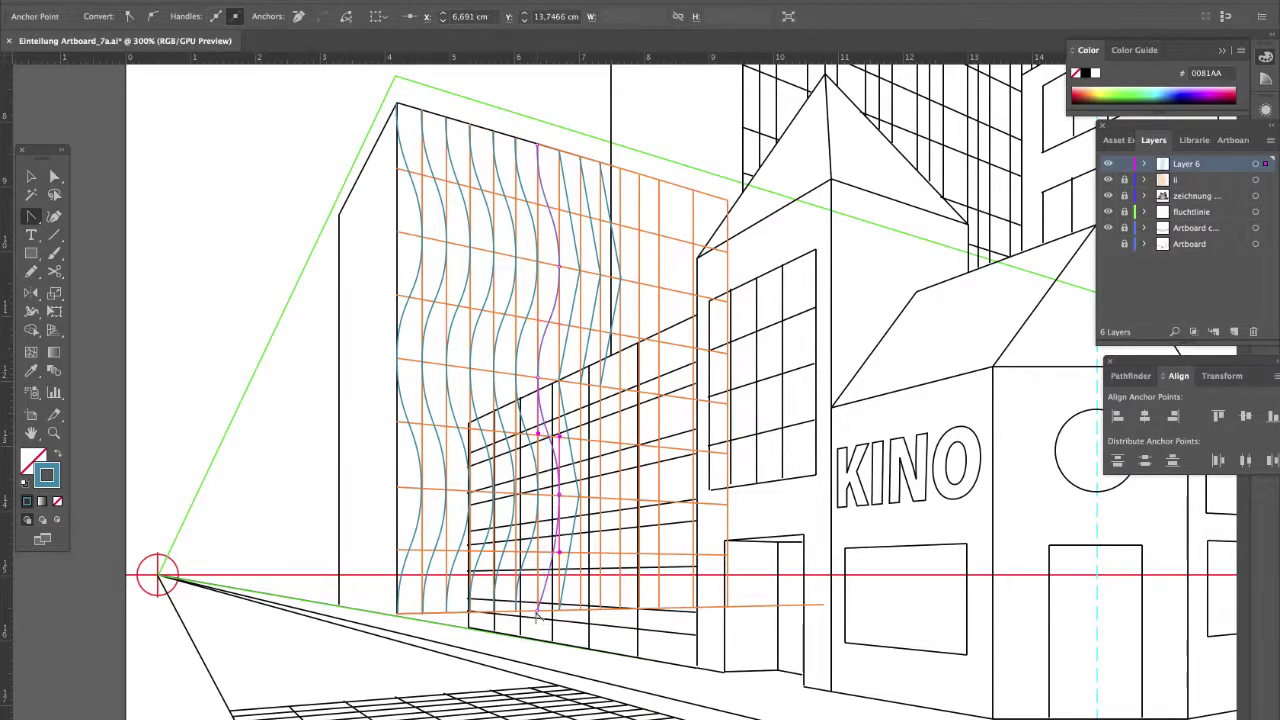
- Smooth the eighth zigzag into a wave with vertical anchor handles reaching the half-band lines
left_click_drag(580, 270, 580, 328)
left_click_drag(559, 151, 559, 209)
left_click_drag(559, 381, 559, 437)
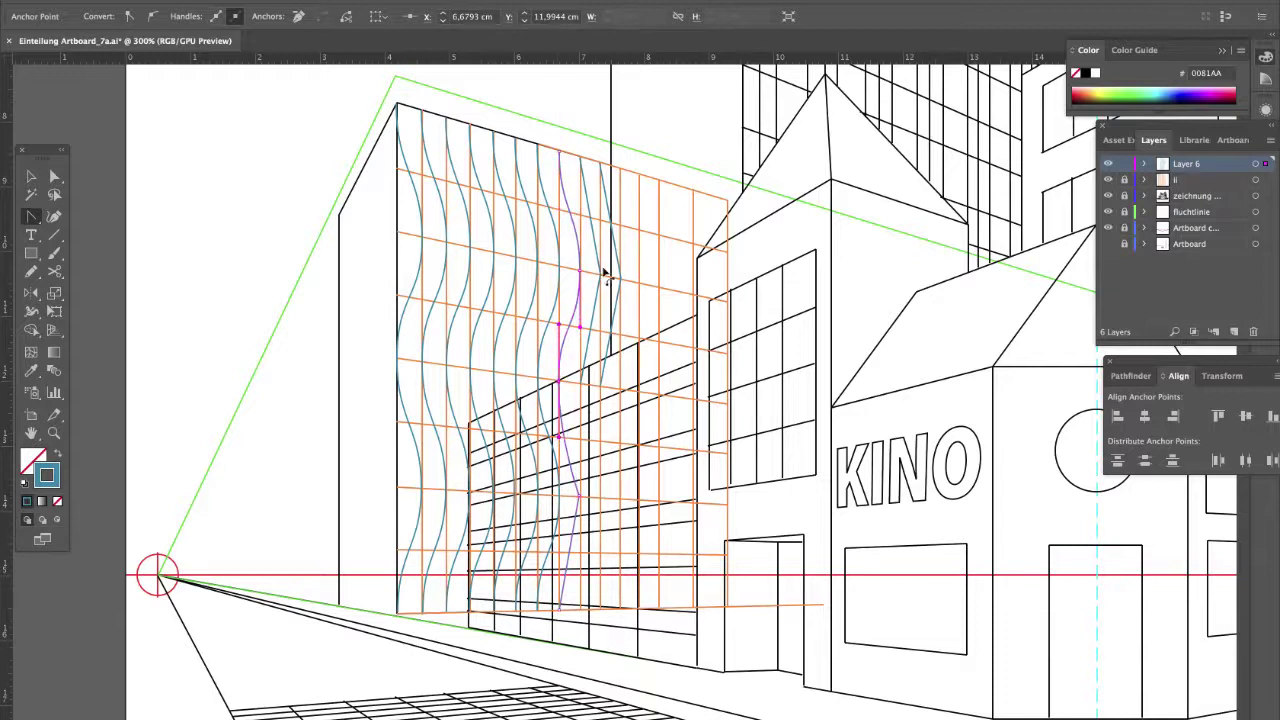
- Smooth the ninth and tenth zigzags into waves with vertical anchor handles reaching the half-band lines
left_click_drag(600, 275, 600, 332)
left_click_drag(580, 158, 580, 214)
left_click_drag(581, 382, 581, 437)
mouse_move(622, 320)
left_mouse_down()
mouse_move(621, 279)
mouse_move(621, 334)
left_mouse_up()
left_click_drag(600, 164, 601, 219)
left_click_drag(601, 386, 608, 440)
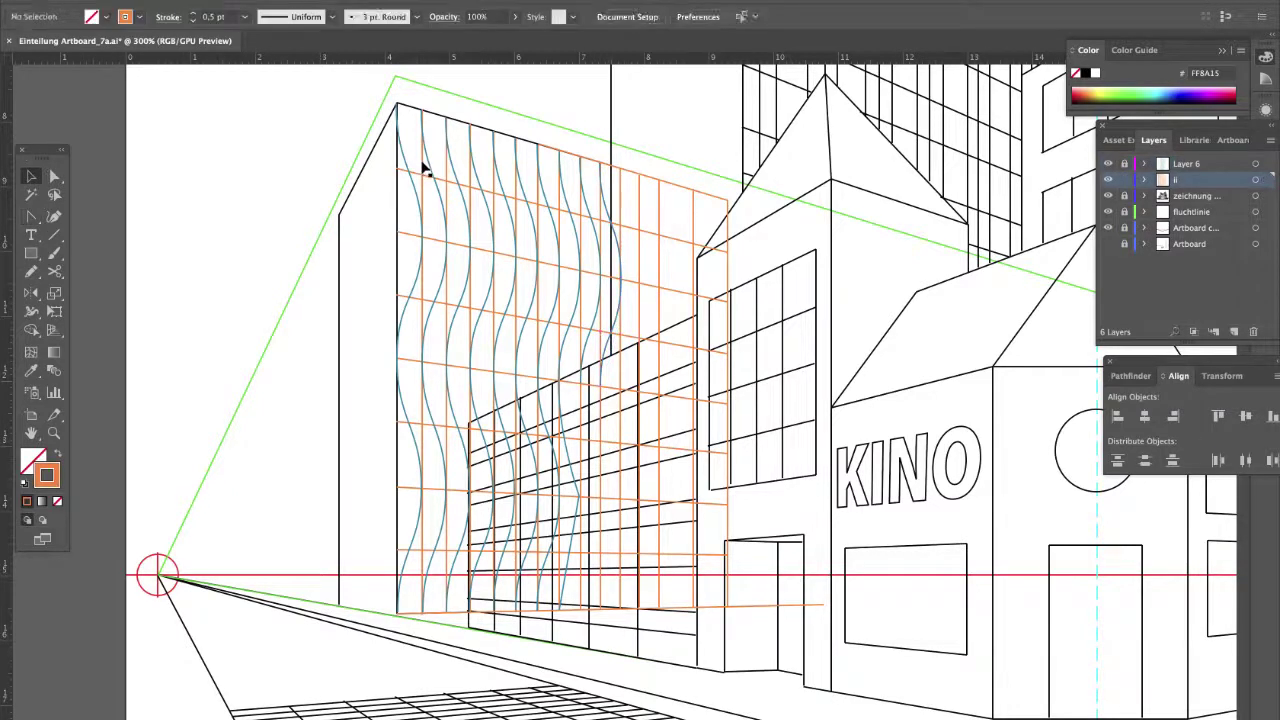
- Delete every second vertical grid line on the facade, starting with the one nearest the building's front corner
left_click(422, 164)
key("Delete")
left_click(470, 174)
key("Delete")
left_click(516, 187)
key("Delete")
left_click(559, 192)
key("Delete")
left_click(601, 206)
key("Delete")
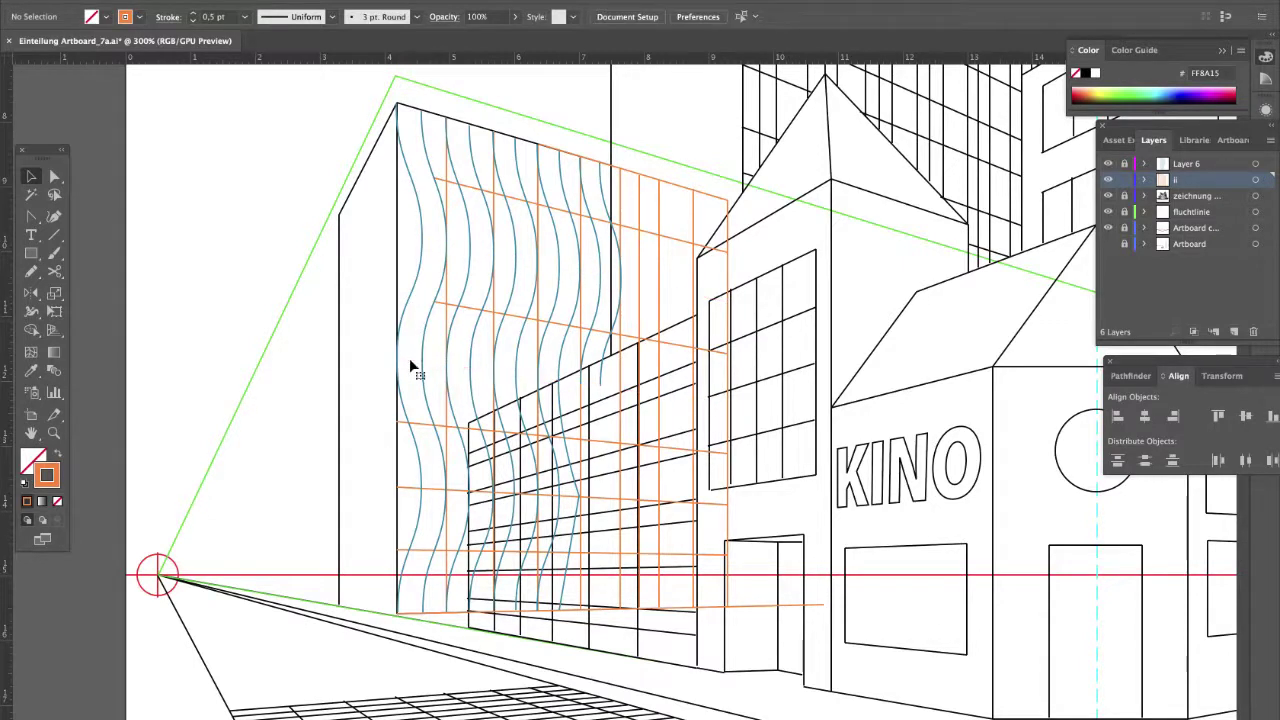
- Trim the horizontal grid lines to short segments between the waves and the remaining verticals, deleting the unneeded lines entirely
left_click(408, 489)
key("Delete")
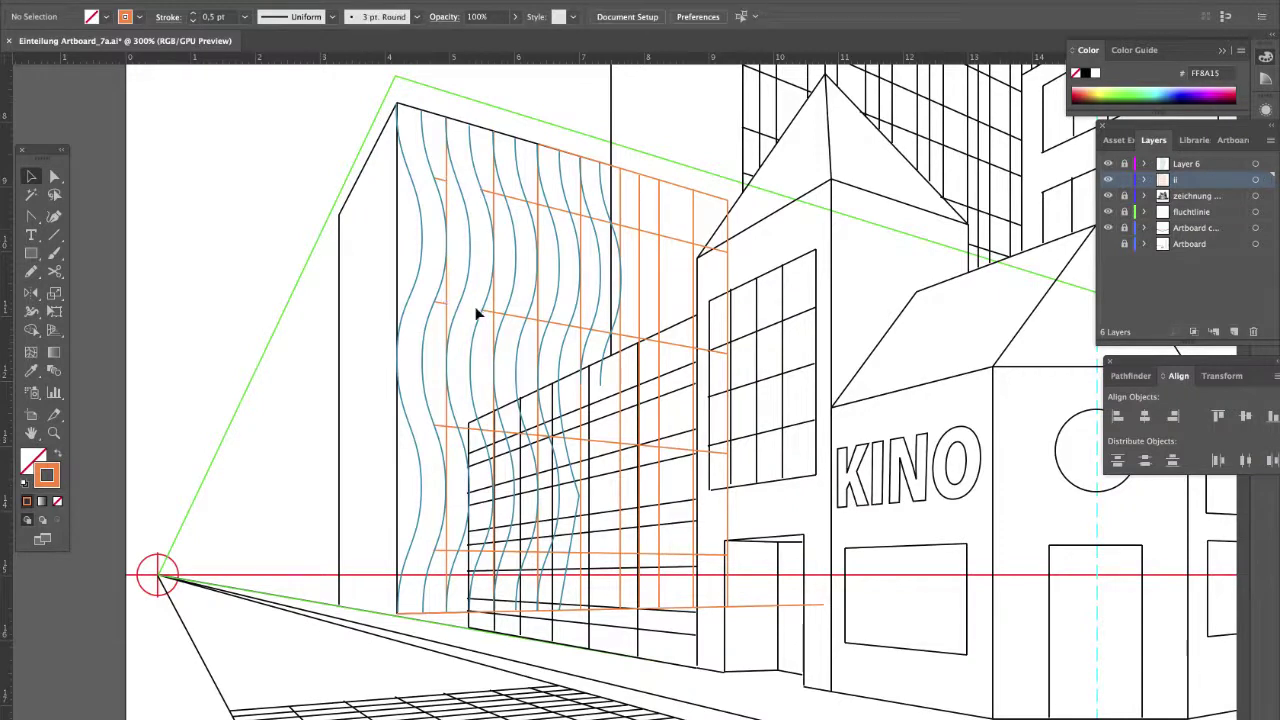
left_click(455, 553)
key("Delete")
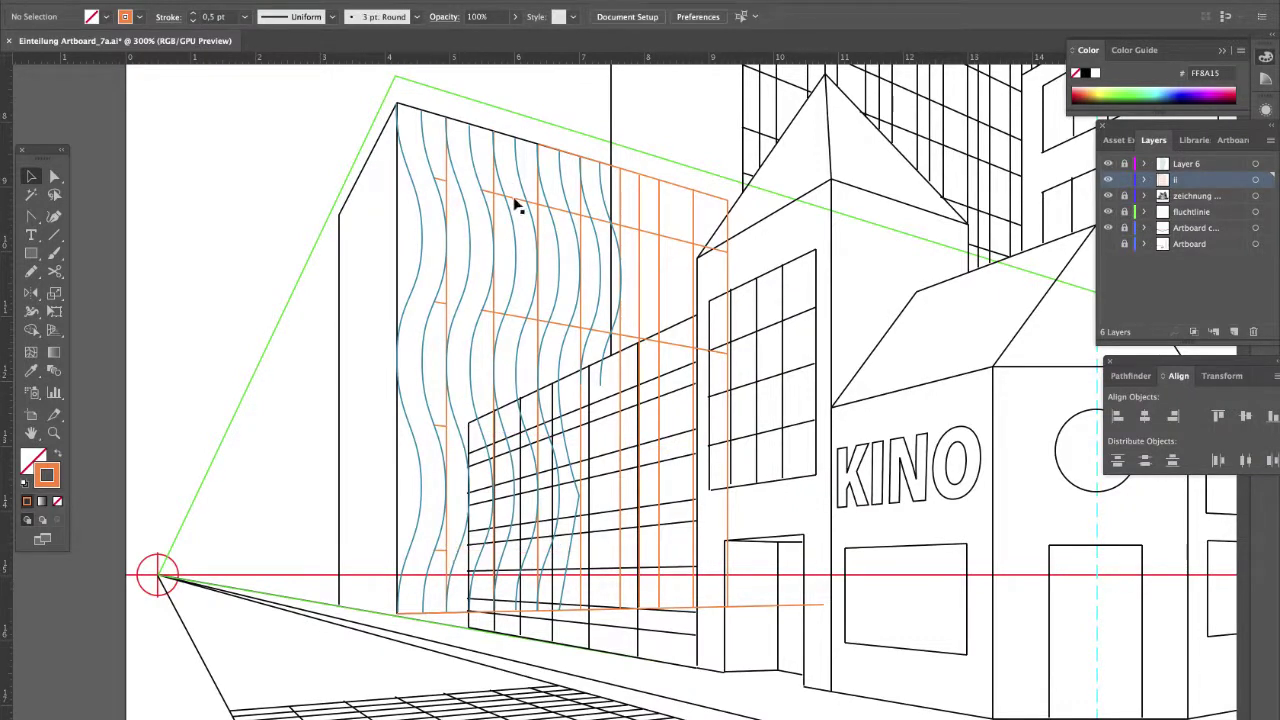
left_click(514, 315)
key("Delete")
left_click(600, 219)
key("Delete")
left_click(559, 330)
key("Delete")
left_click(603, 335)
key("Delete")
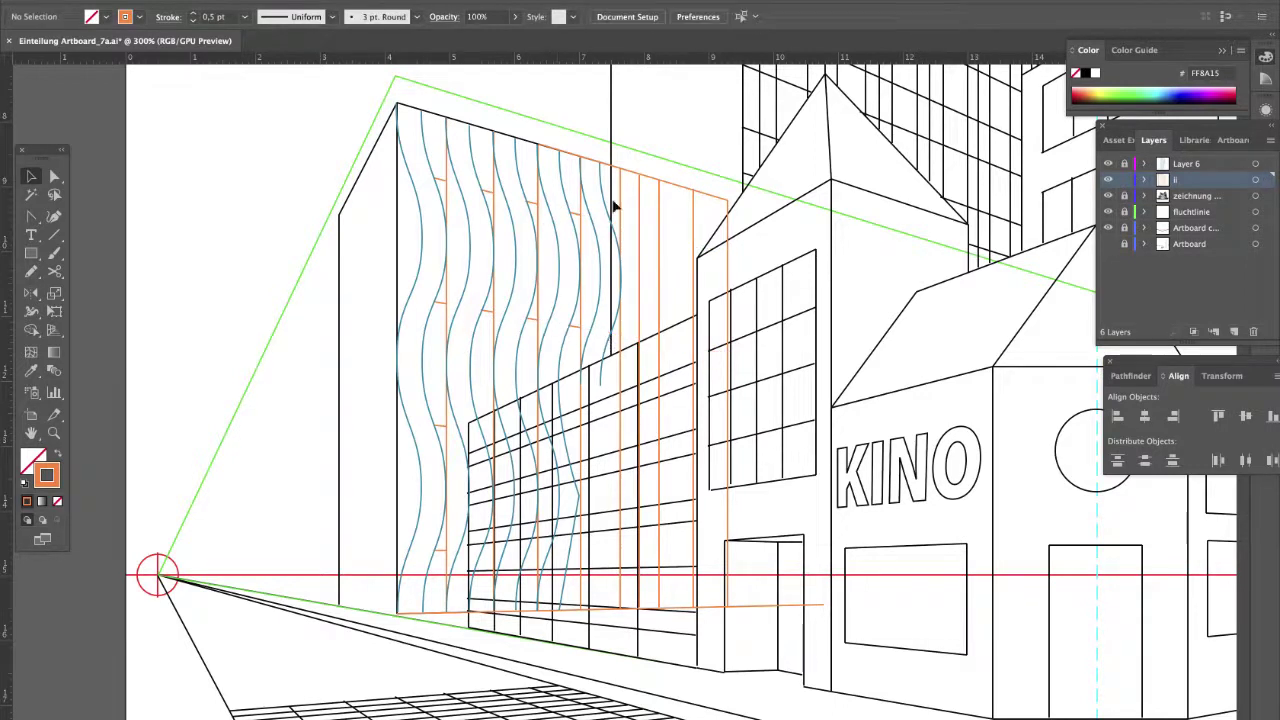
- Cut the facade's vertical grid lines at the neighbouring building's roof edge and delete the parts below it
key("c")
left_click(580, 371)
key("Delete")
left_click(537, 391)
key("Delete")
- Delete the grid's top line and the leftover vertical grid lines beyond the facade's far edge
key("v")
left_click(630, 172)
key("Delete")
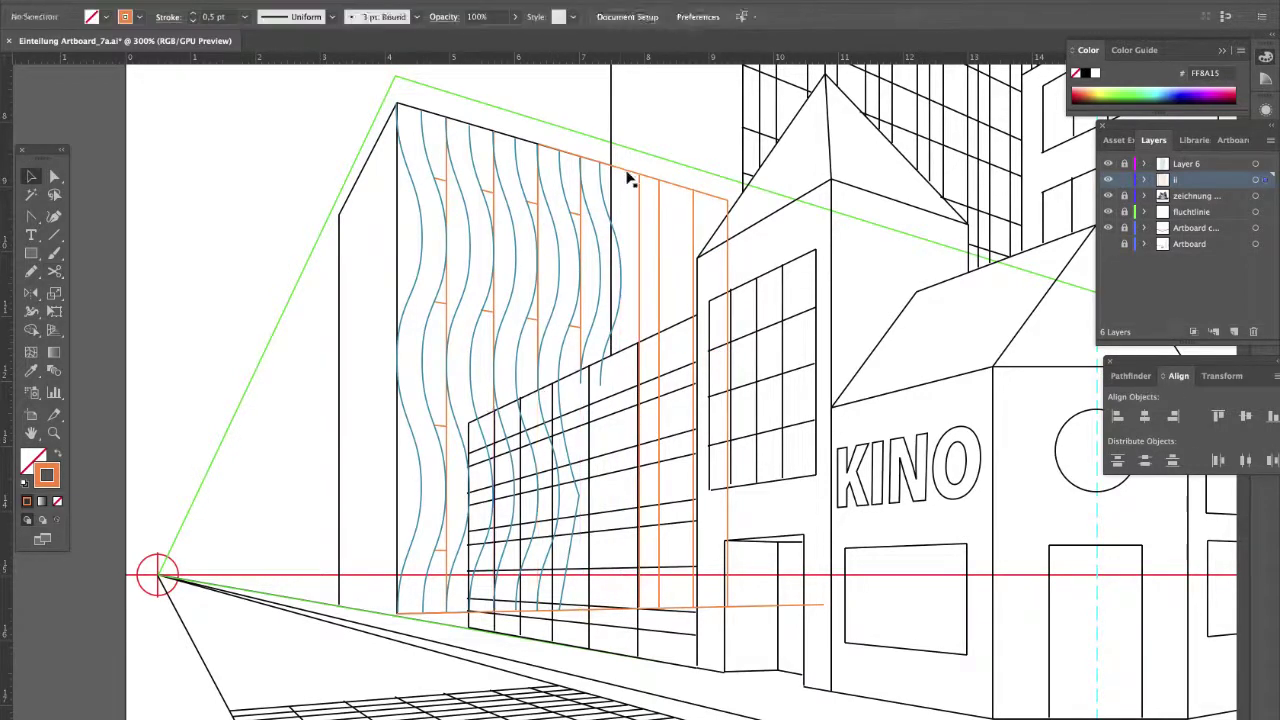
left_click(638, 200)
key("Delete")
left_click(658, 206)
key("Delete")
left_click(693, 212)
key("Delete")
left_click(727, 217)
key("Delete")
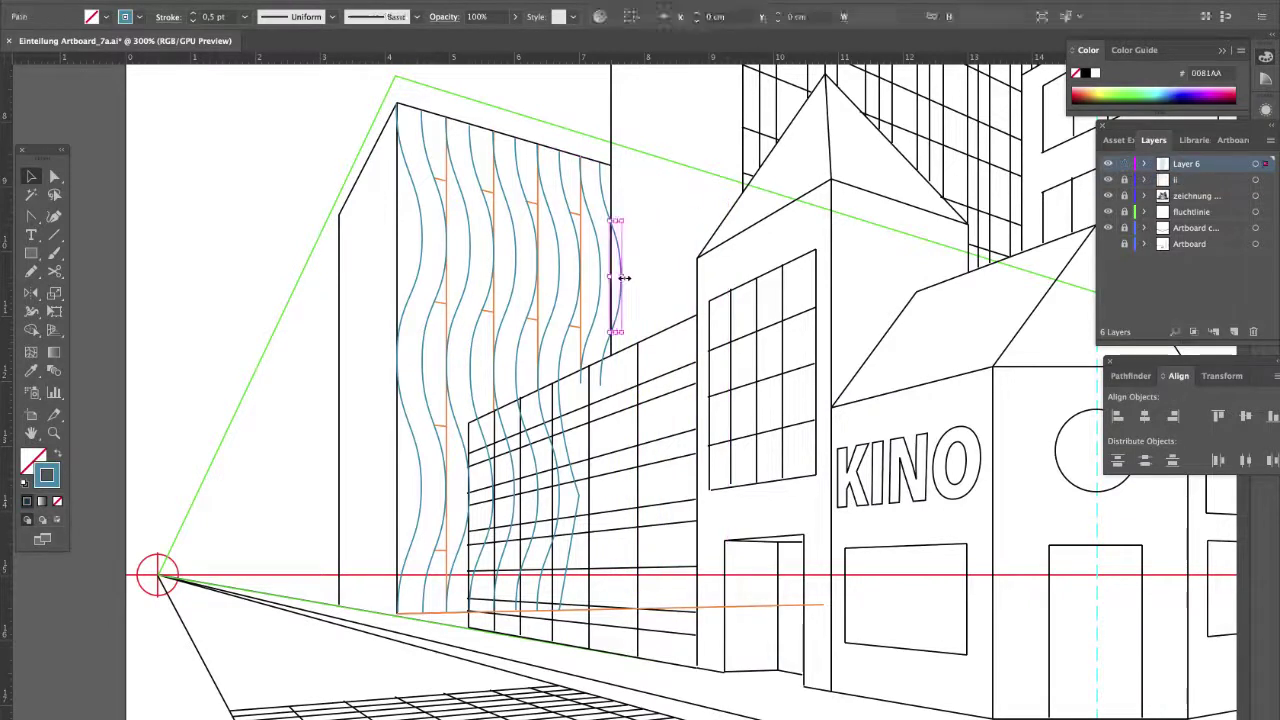
- Delete the parts of the wavy lines that overlap the lower striped building in front
left_click(560, 420)
key("Delete")
left_click(543, 420)
key("Delete")
left_click(526, 434)
key("Delete")
left_click(507, 438)
key("Delete")
- Delete the facade's straight front corner edge and the part of the base line crossing the neighbouring building
left_click(400, 243)
key("Delete")
left_click(400, 463)
key("Delete")
left_click(534, 611)
key("Delete")
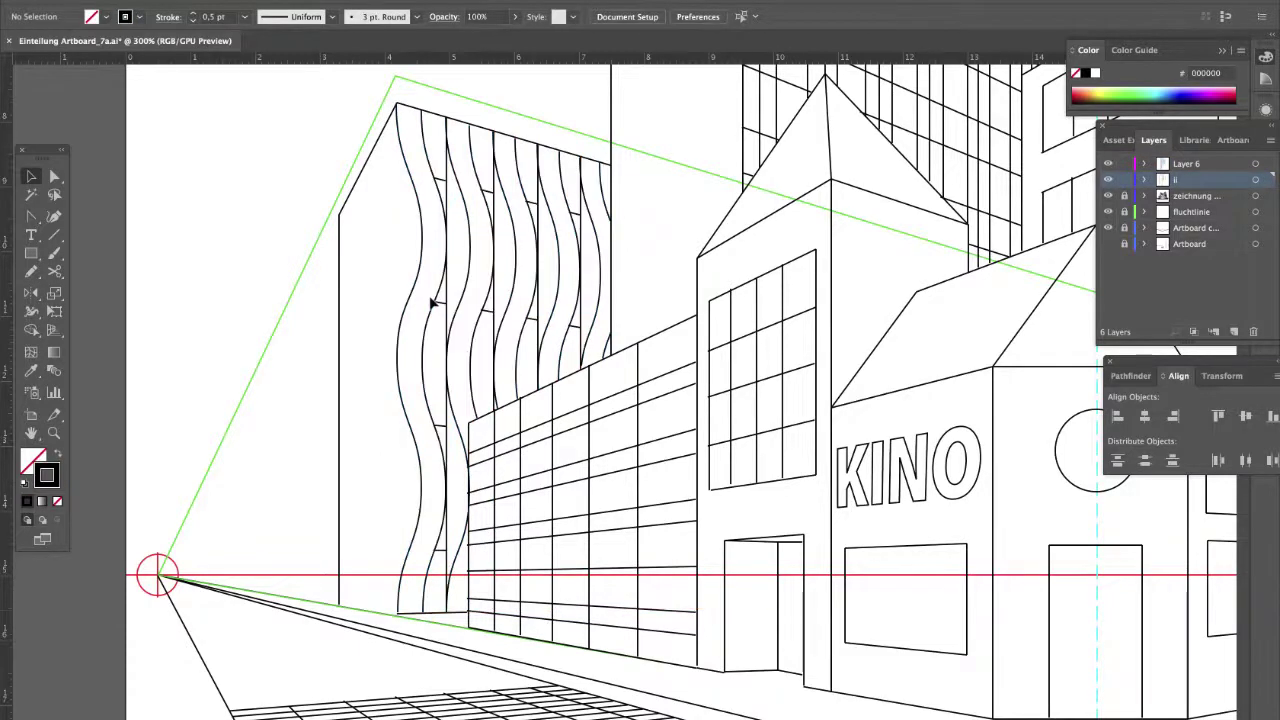
- Zoom out to 150% and examine the wavy facade within the whole city drawing
key("z")
left_click(720, 431, "alt")
left_click(720, 431, "alt")
scroll(718, 431, "up", 3)
scroll(718, 431, "right", 3)
scroll(717, 430, "right", 1)
scroll(717, 430, "up", 1)
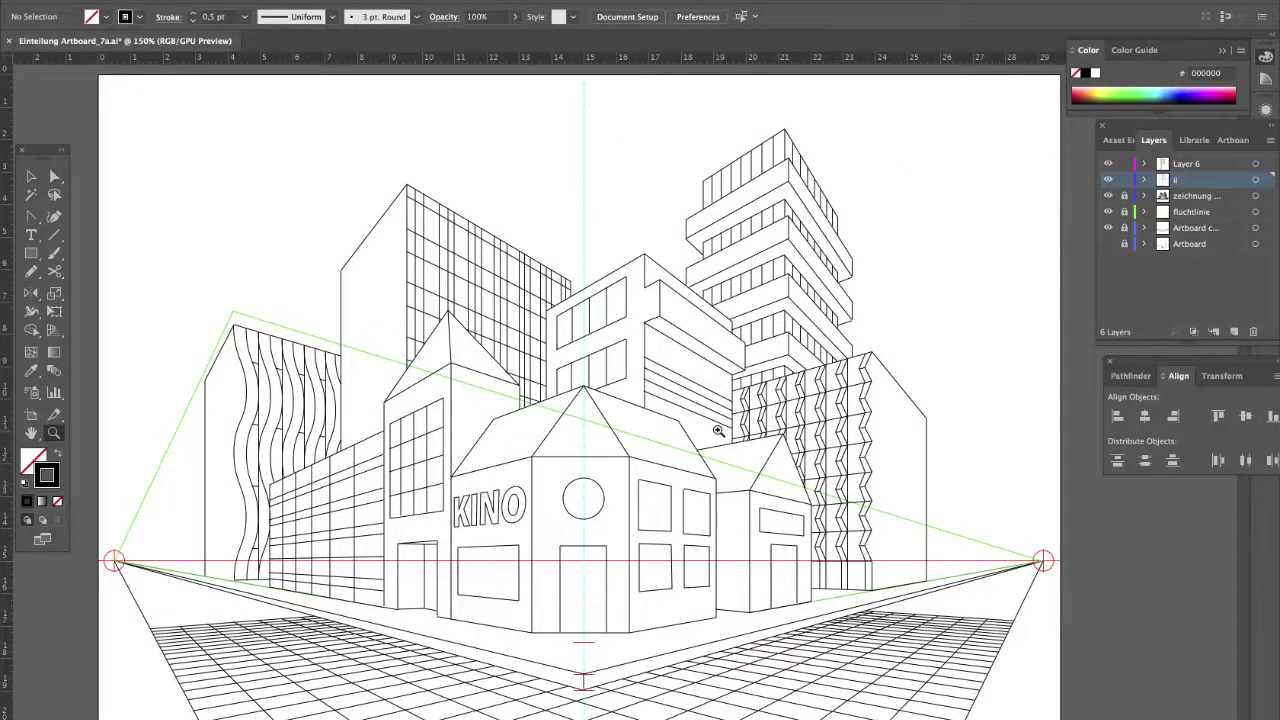